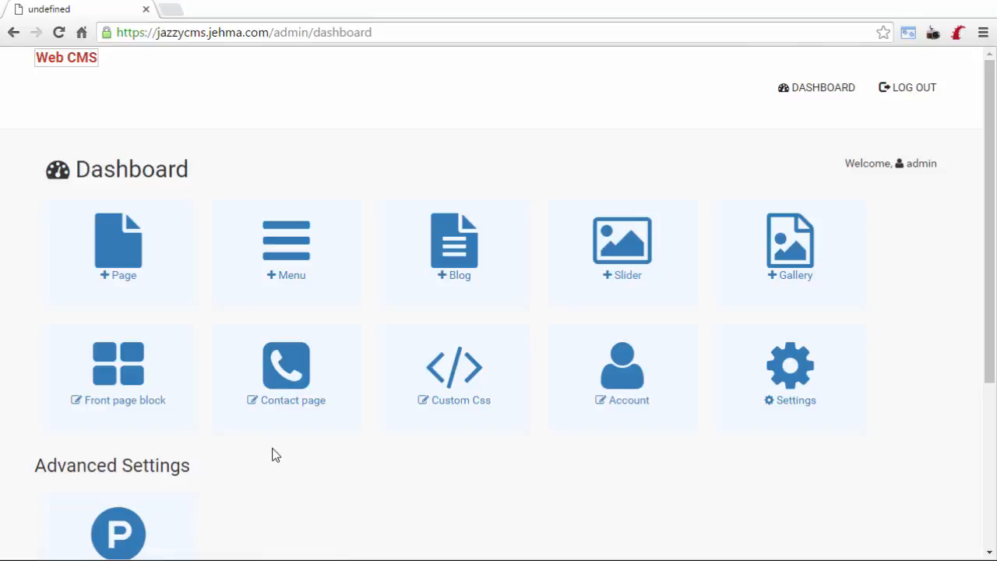
Tour the admin sections for pages, menu types, blog posts, sliders, gallery albums and the public site.
click(123, 267)
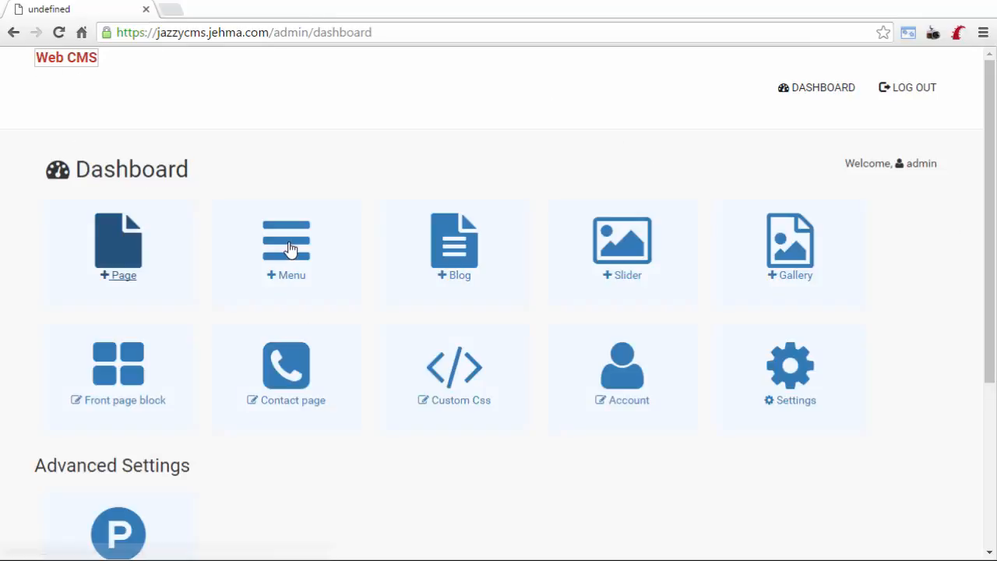
click(289, 248)
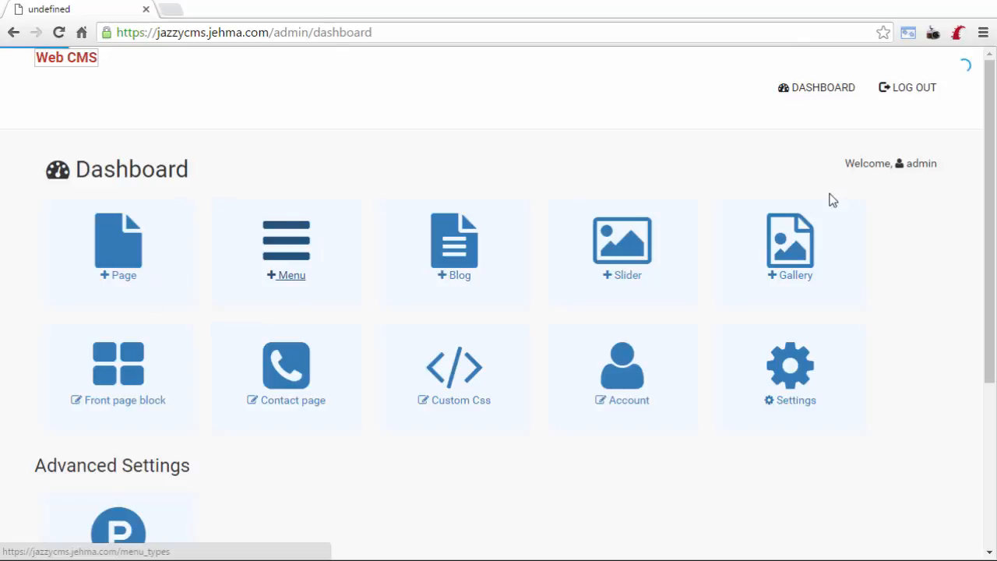
click(805, 89)
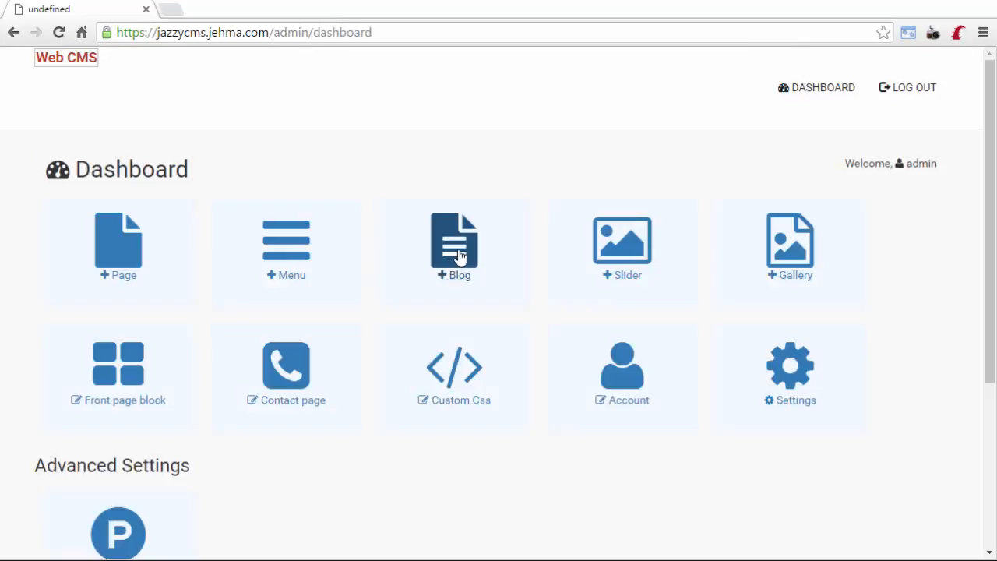
click(459, 260)
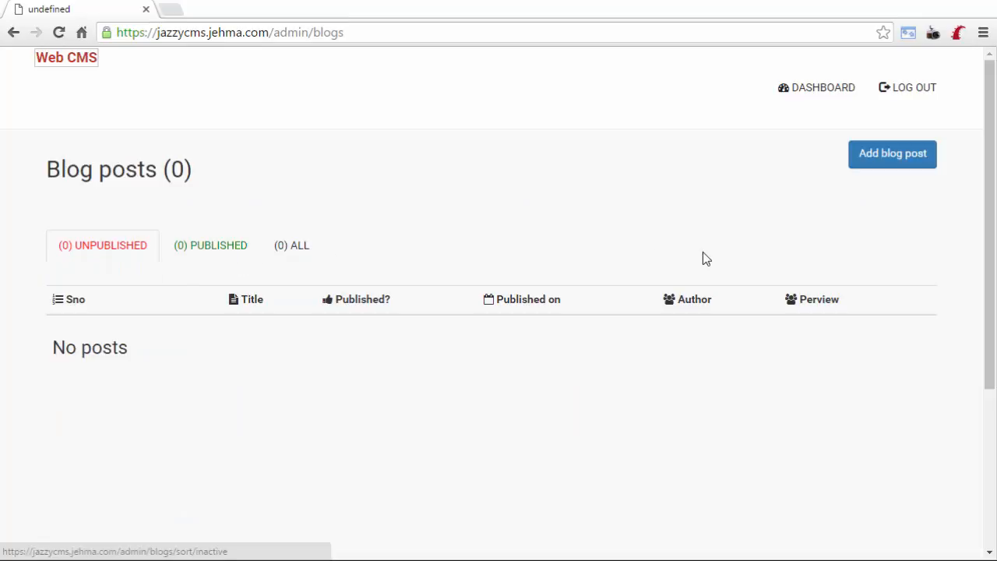
click(807, 91)
click(627, 260)
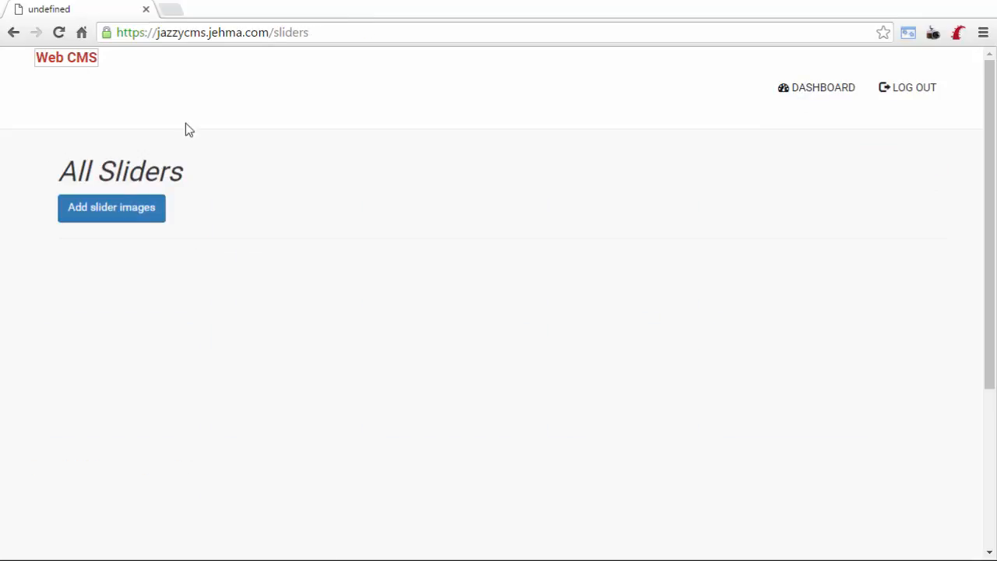
drag(42, 74, 804, 183)
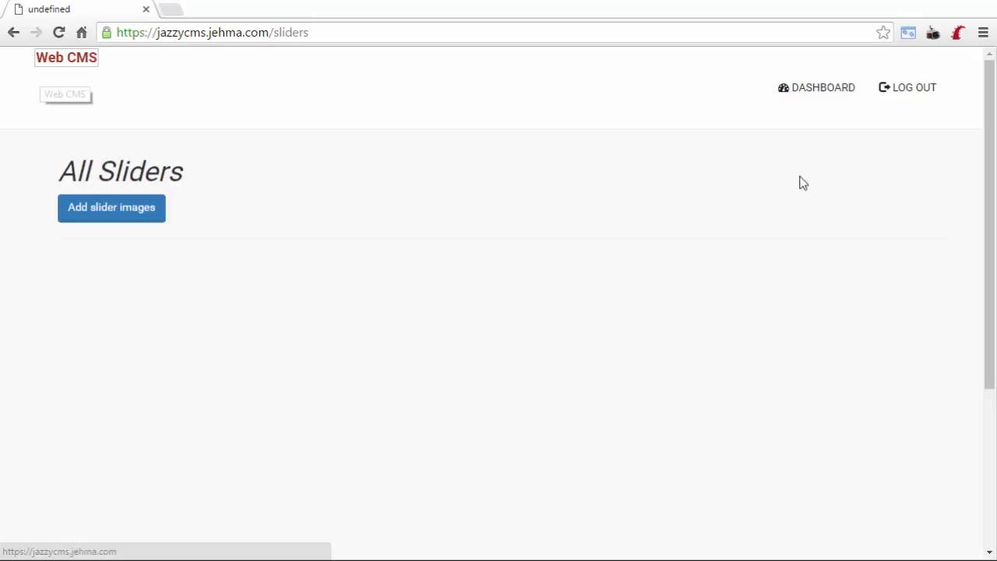
click(851, 92)
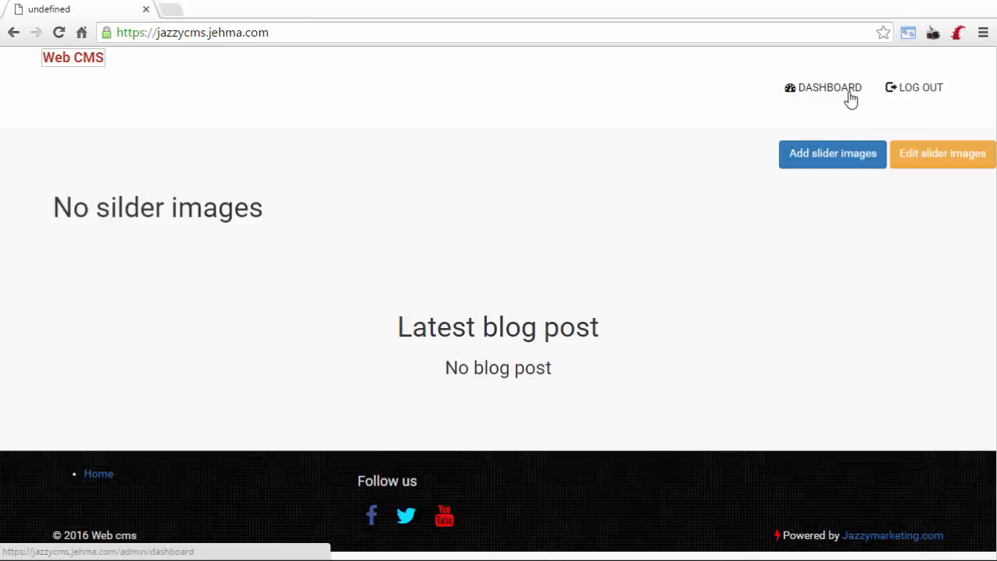
click(849, 97)
click(787, 257)
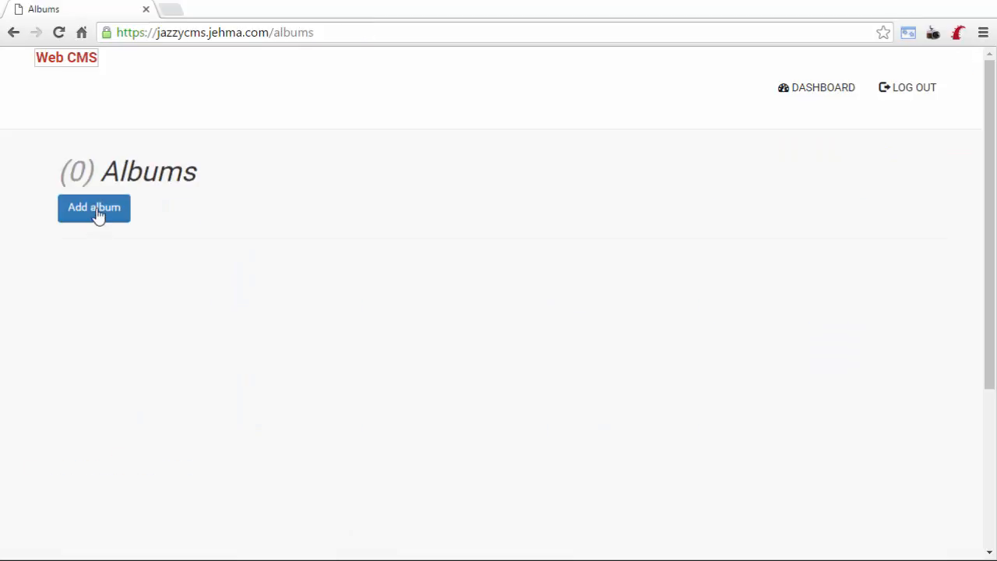
click(98, 214)
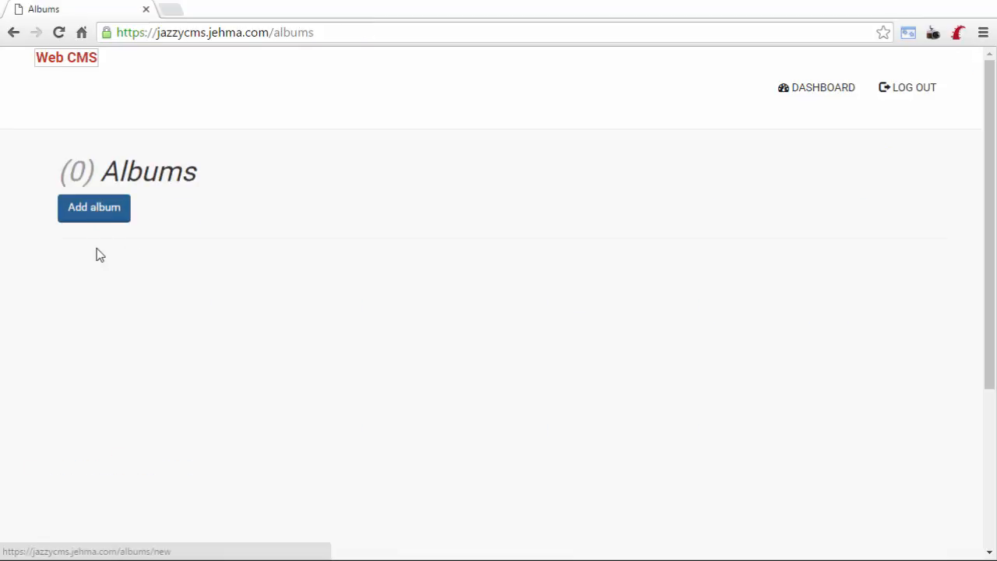
click(87, 68)
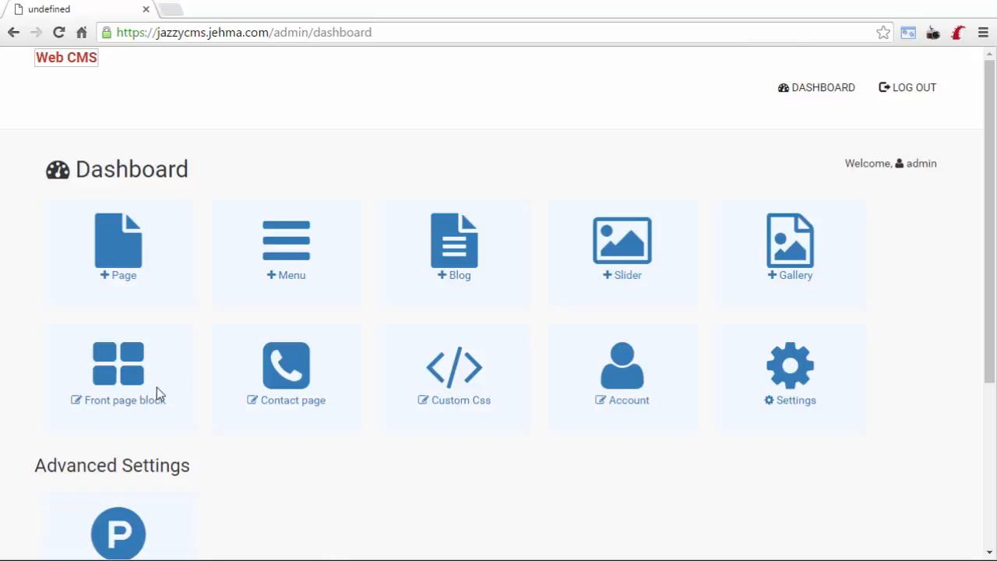
Look through the contact page editor and the list of front page blocks.
click(296, 378)
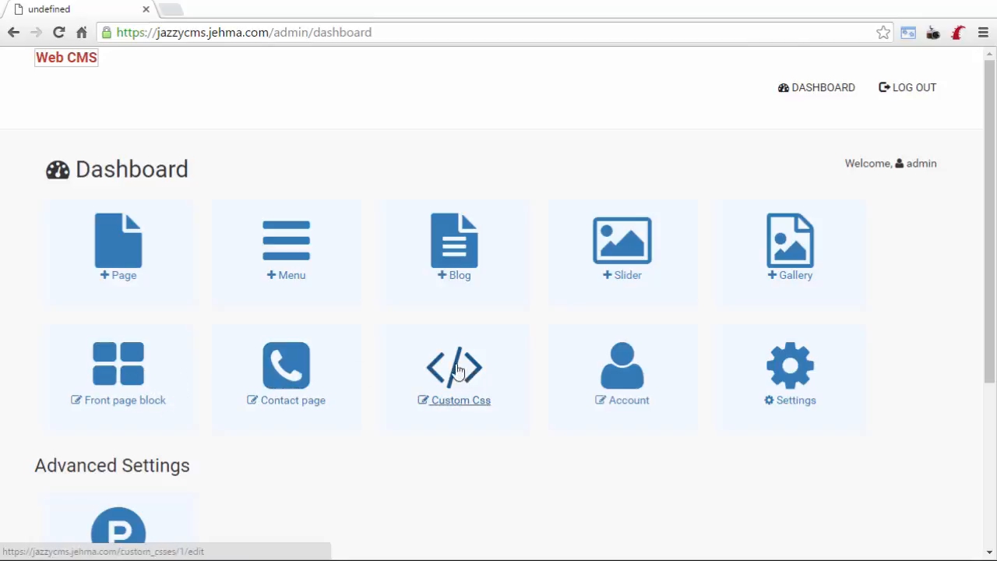
click(115, 382)
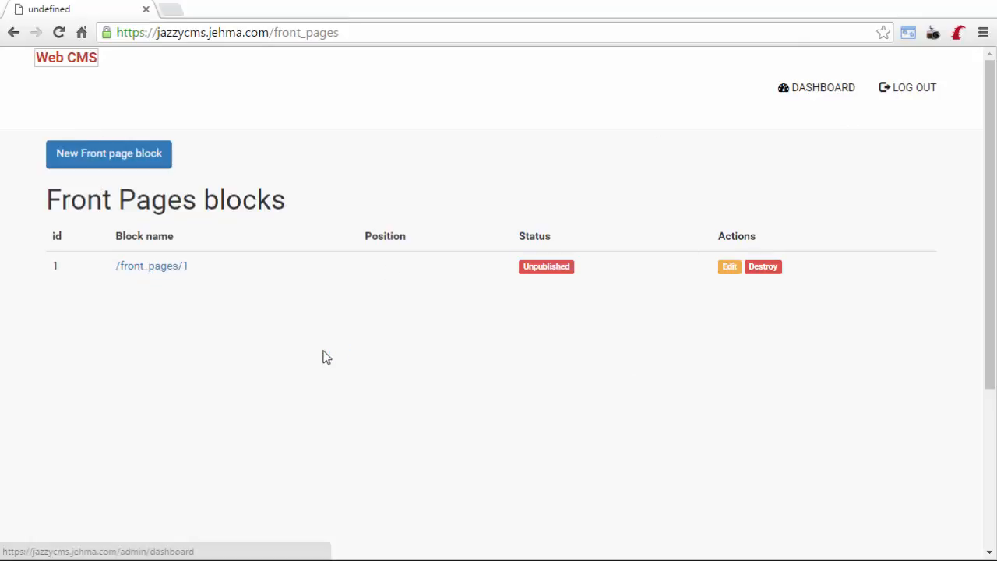
click(303, 367)
click(285, 367)
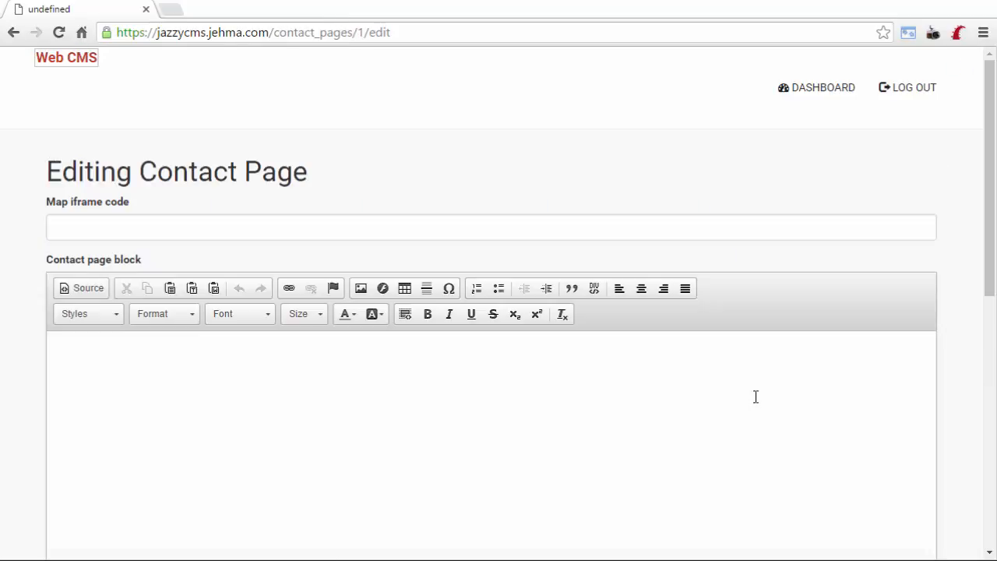
scroll(755, 397, down, 5)
scroll(754, 397, down, 2)
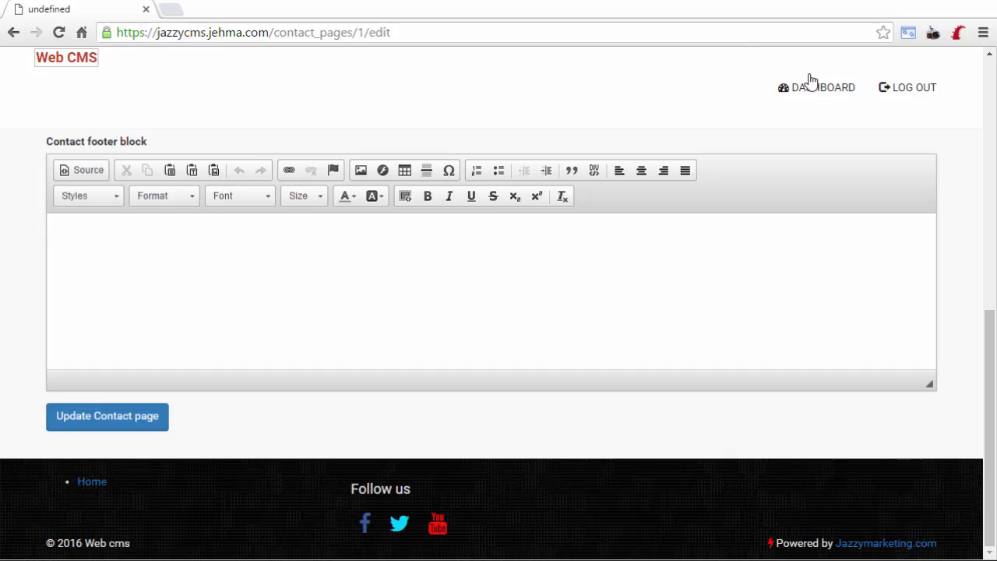
click(814, 93)
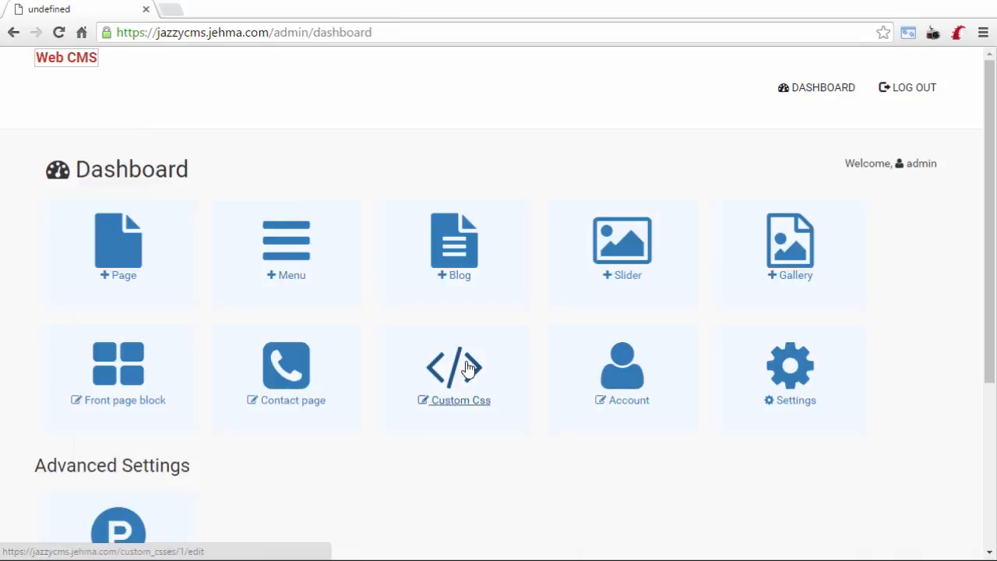
Review the custom CSS editor, admin account details and website settings pages.
click(468, 367)
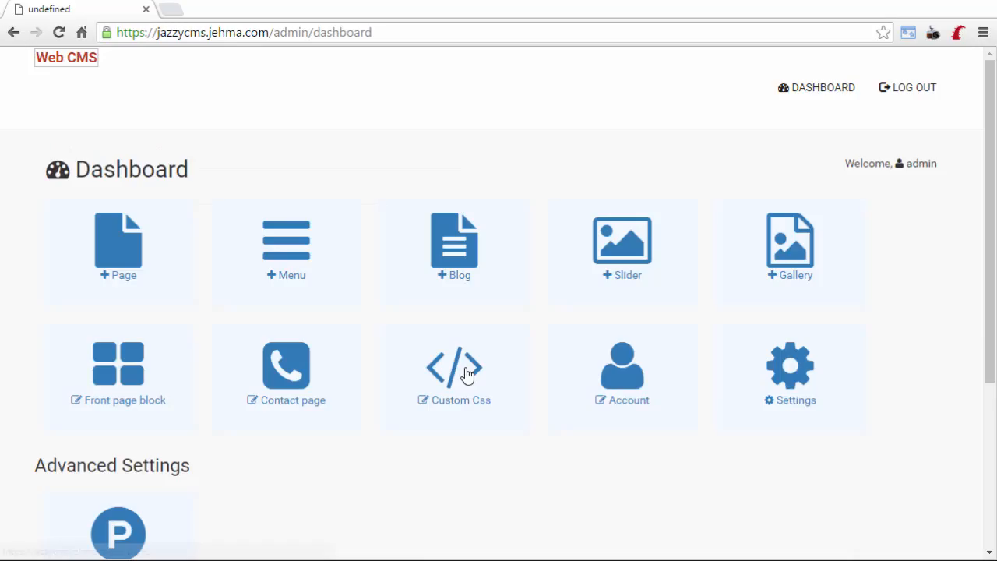
click(622, 376)
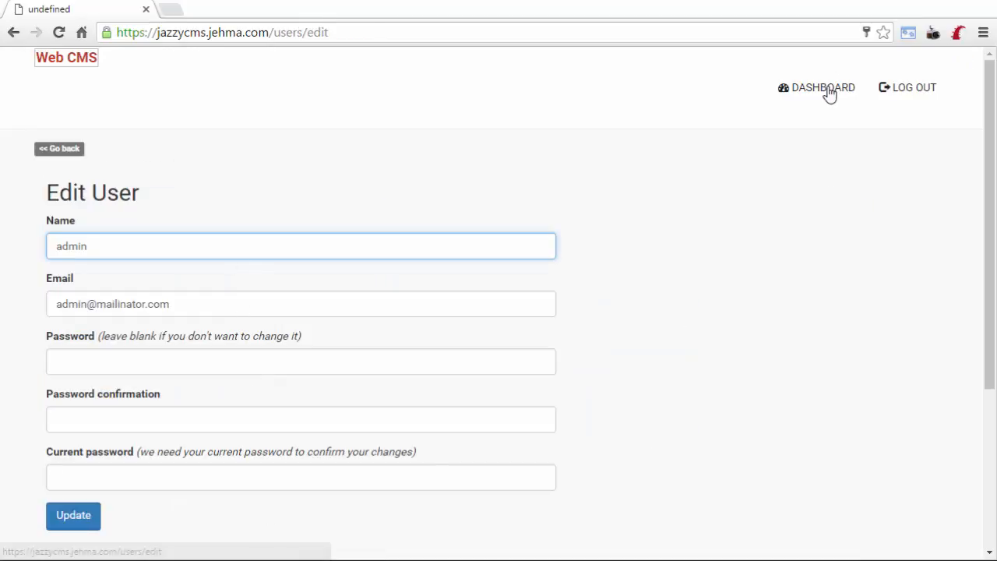
click(786, 378)
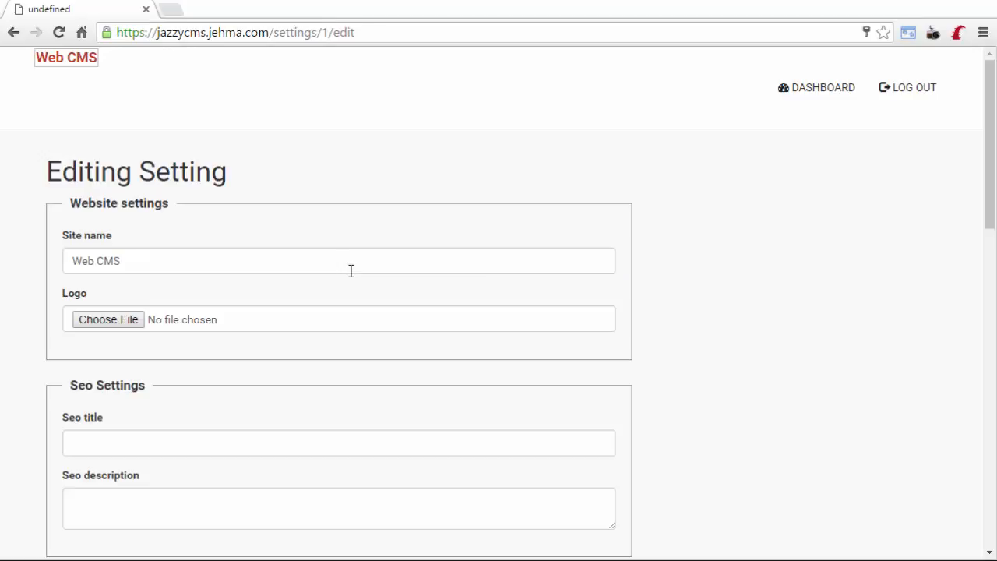
scroll(351, 278, down, 3)
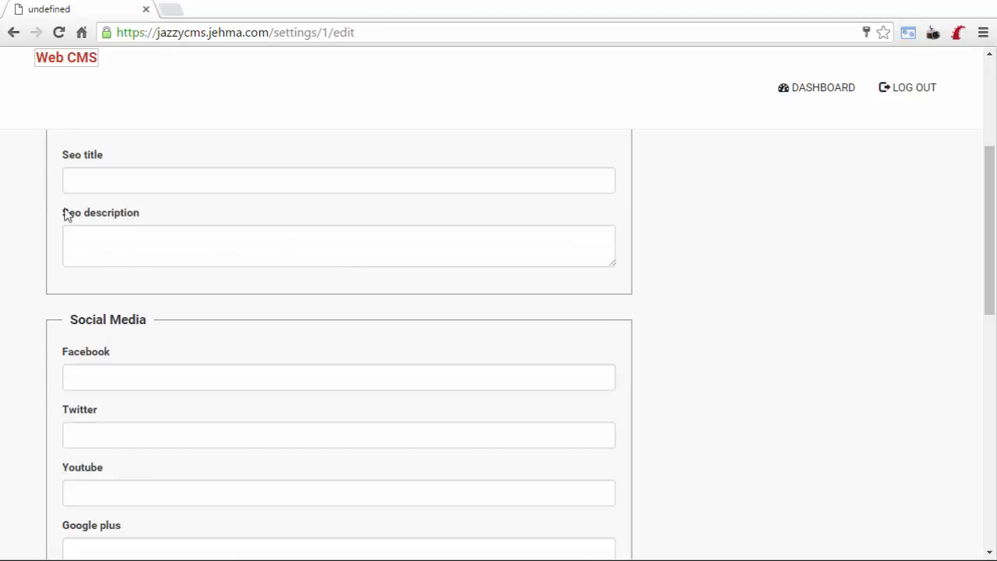
scroll(67, 216, down, 6)
scroll(88, 335, up, 4)
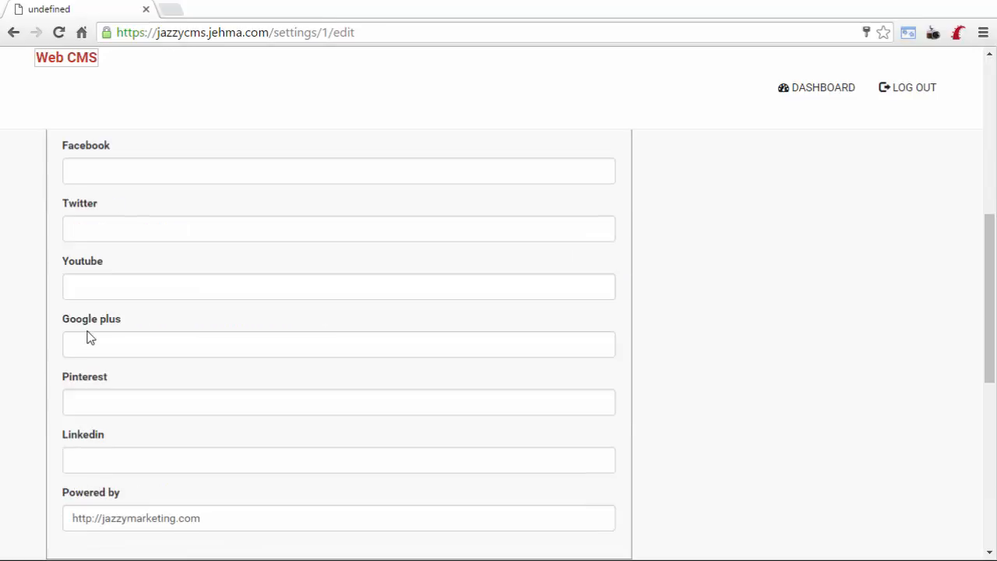
scroll(88, 335, up, 1)
scroll(88, 336, down, 4)
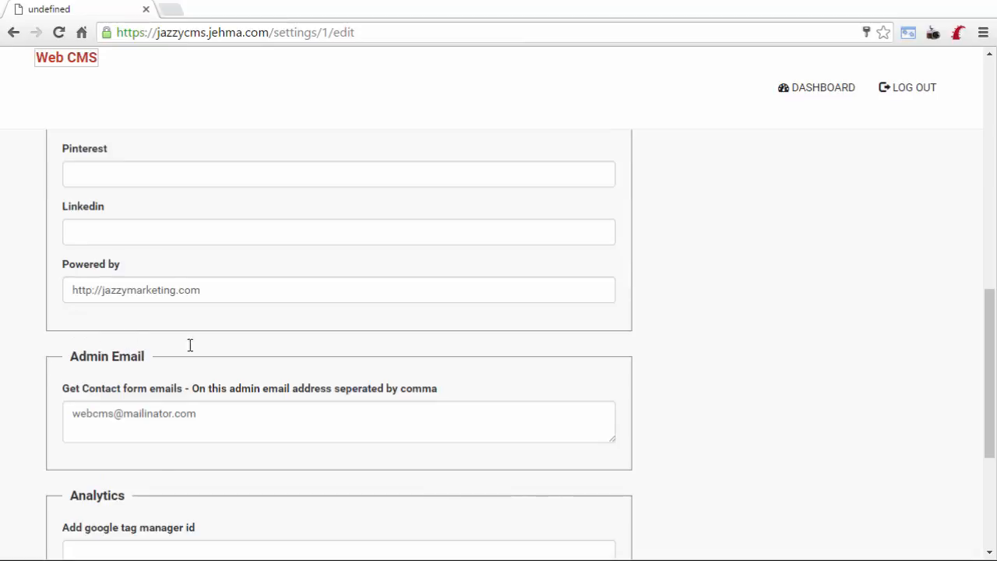
scroll(113, 436, down, 1)
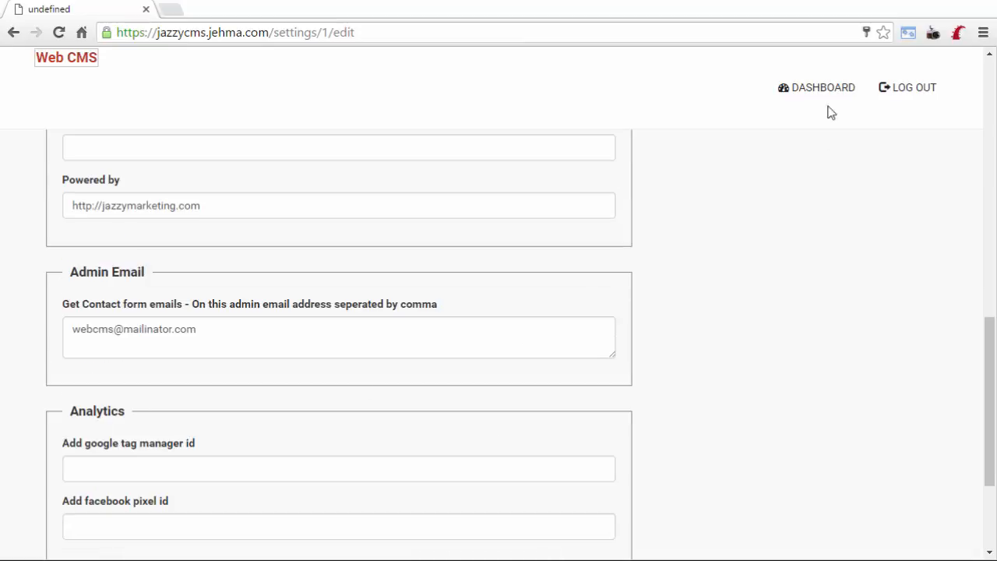
scroll(826, 101, down, 3)
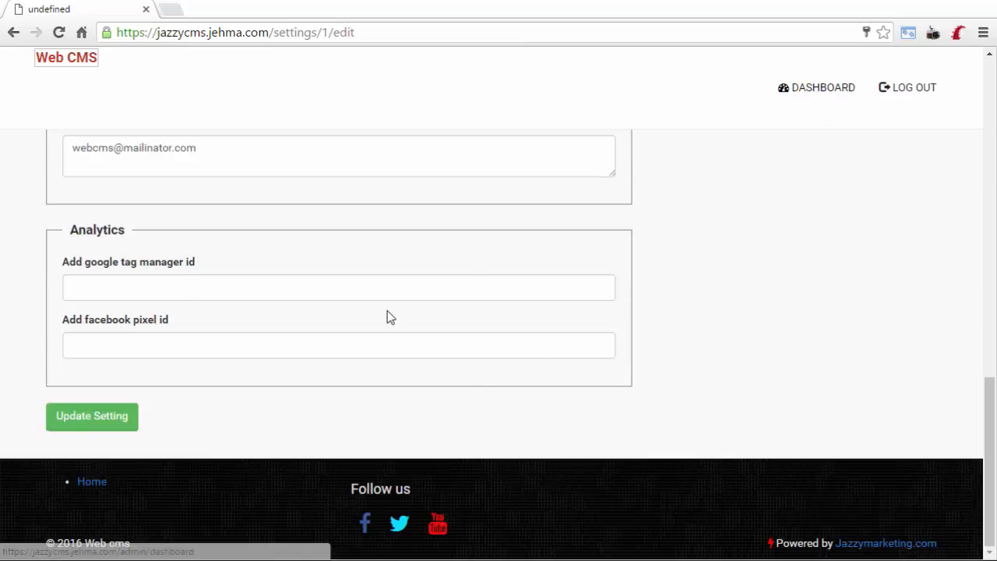
scroll(125, 316, down, 3)
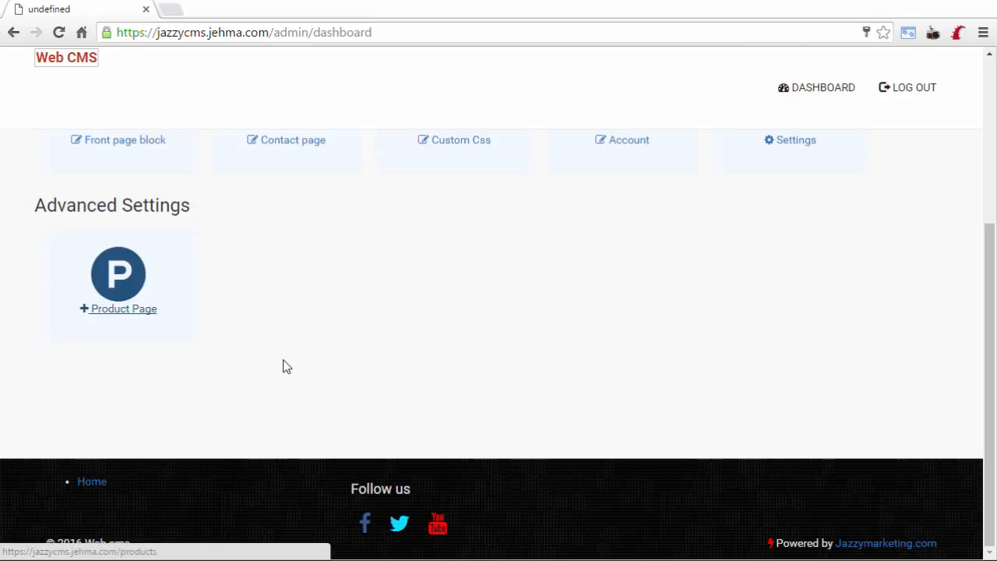
scroll(286, 367, up, 2)
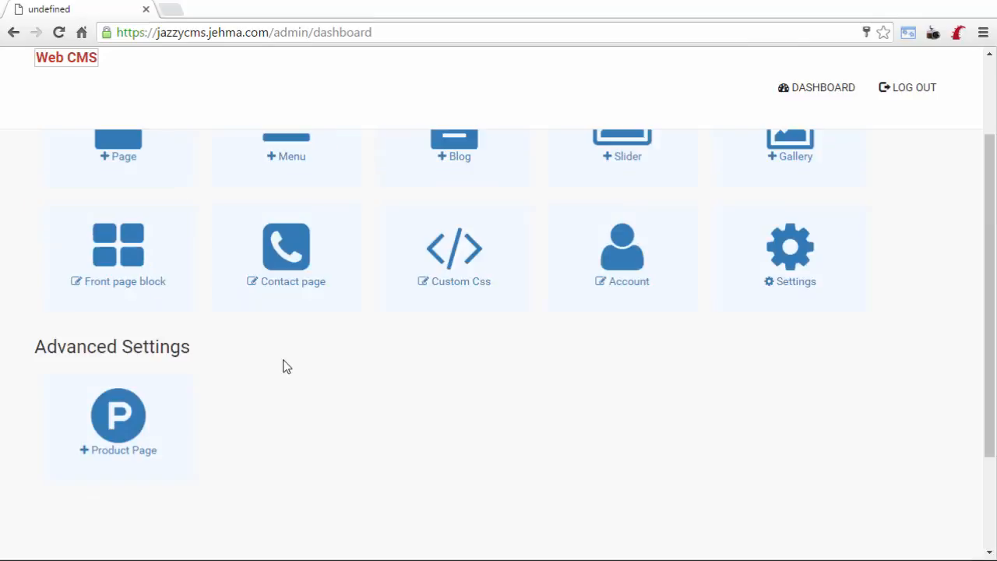
scroll(286, 366, up, 1)
scroll(535, 416, up, 1)
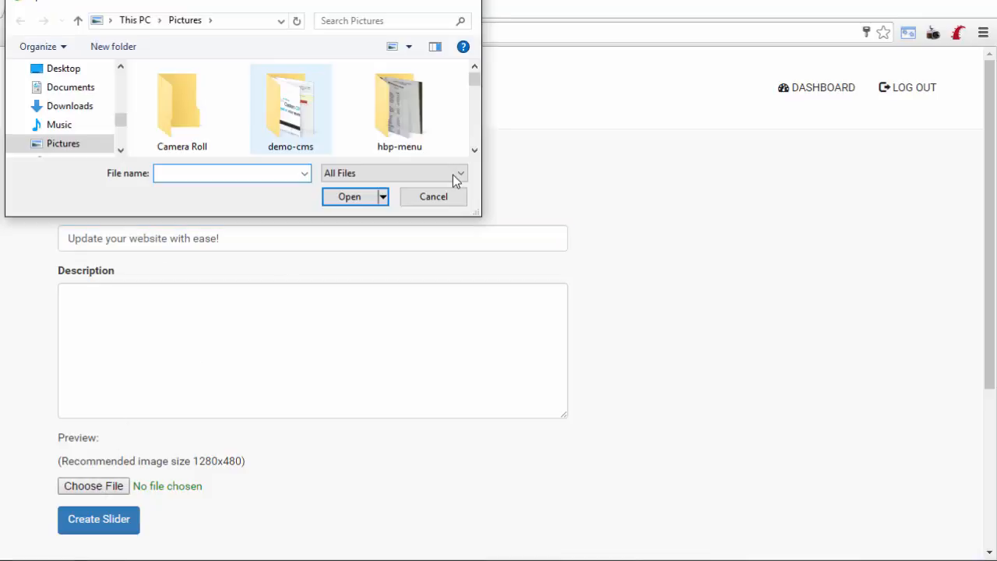
Create the first slider using slide1.jpg from the demo-cms image folder.
double_click(287, 115)
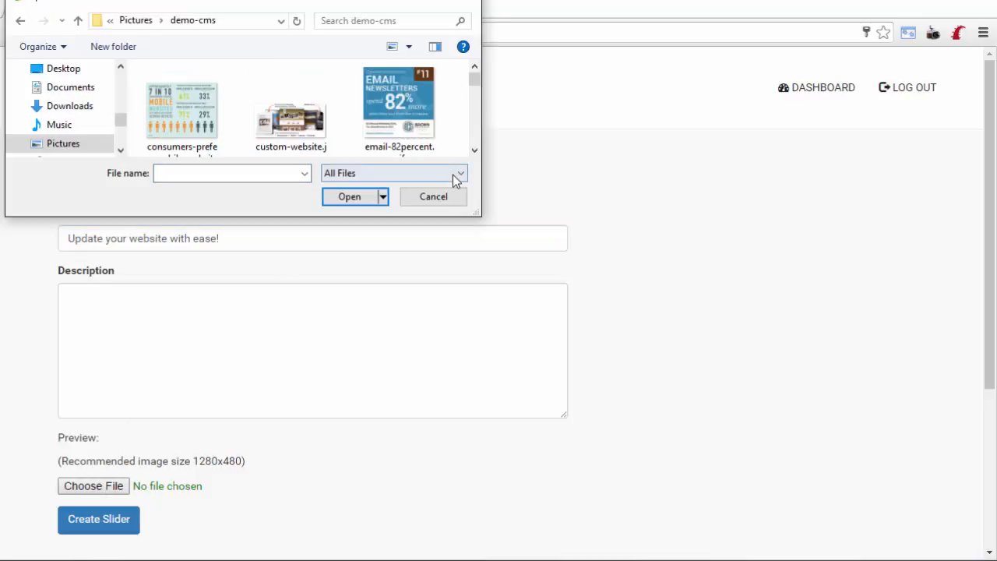
text(slide1.jpg)
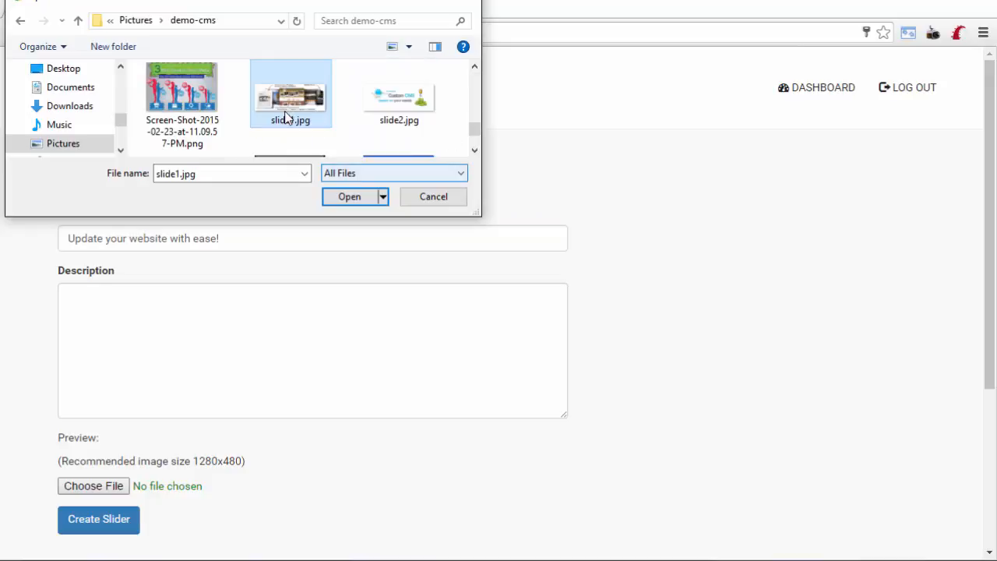
key(Return)
click(98, 519)
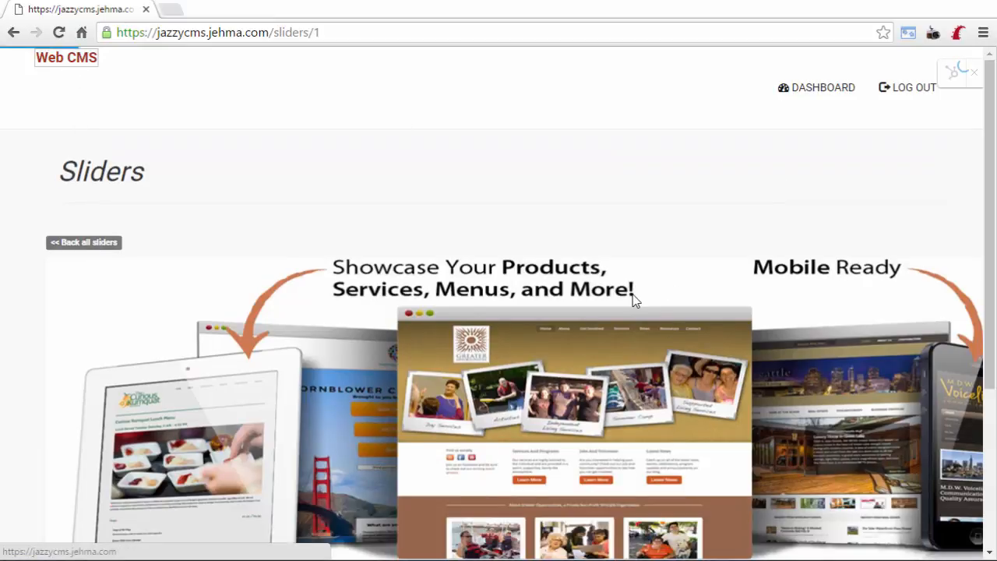
View the 'Update your website with ease!' slider on the home page.
click(633, 296)
scroll(632, 296, down, 2)
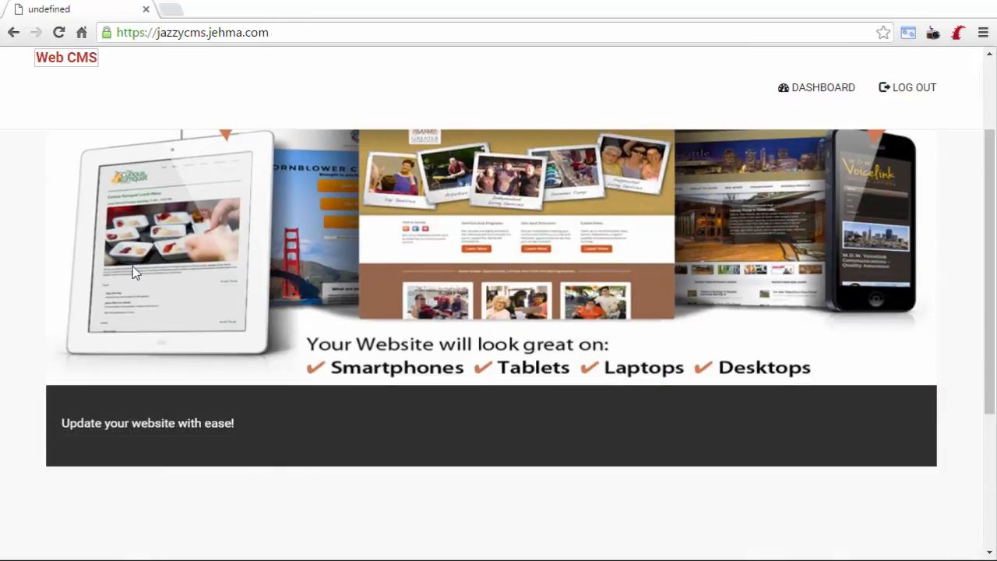
scroll(132, 270, down, 3)
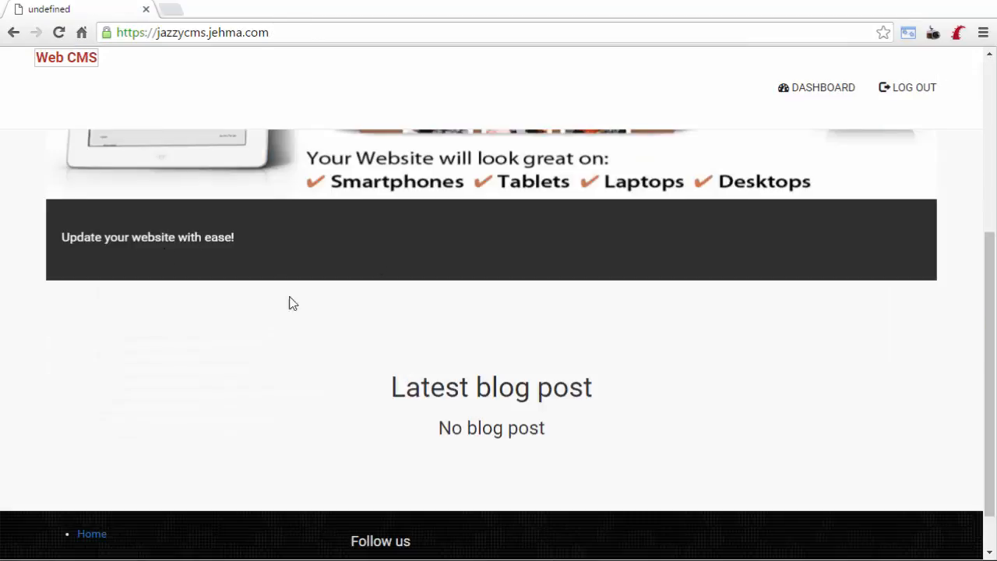
scroll(835, 61, up, 2)
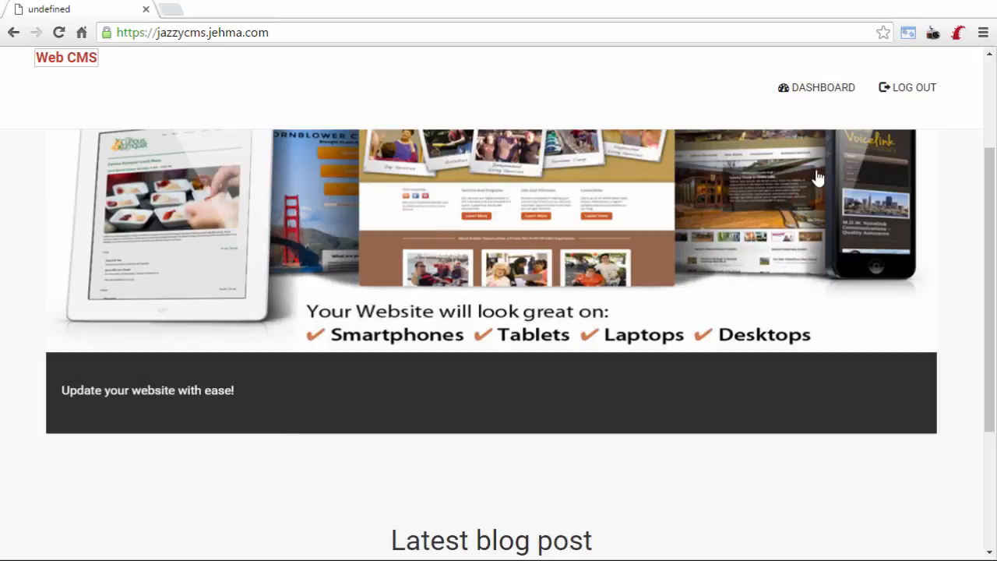
scroll(926, 176, up, 1)
scroll(816, 170, up, 1)
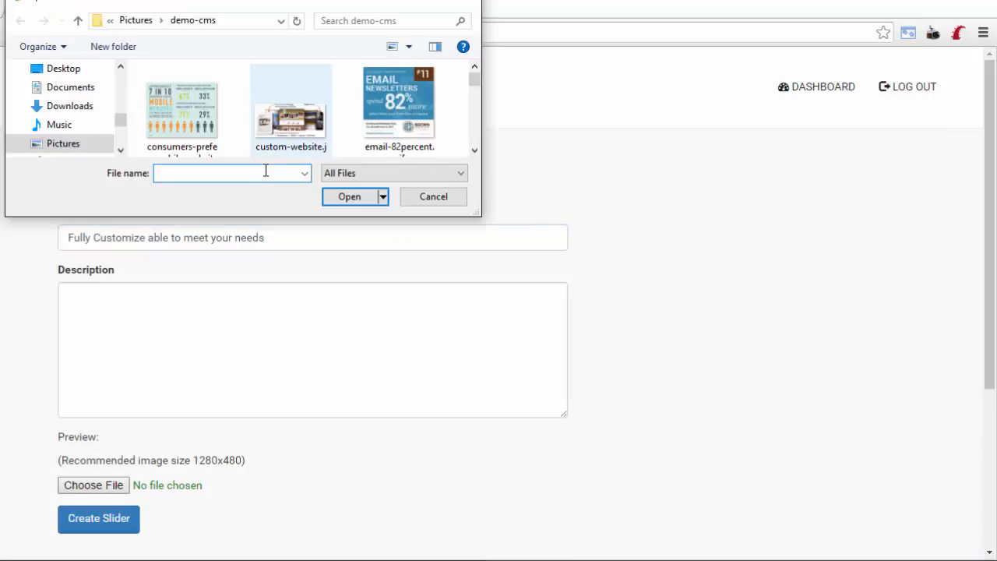
Create the 'Fully Customize able to meet your needs' slider with slide2.jpg as its image.
text(slid)
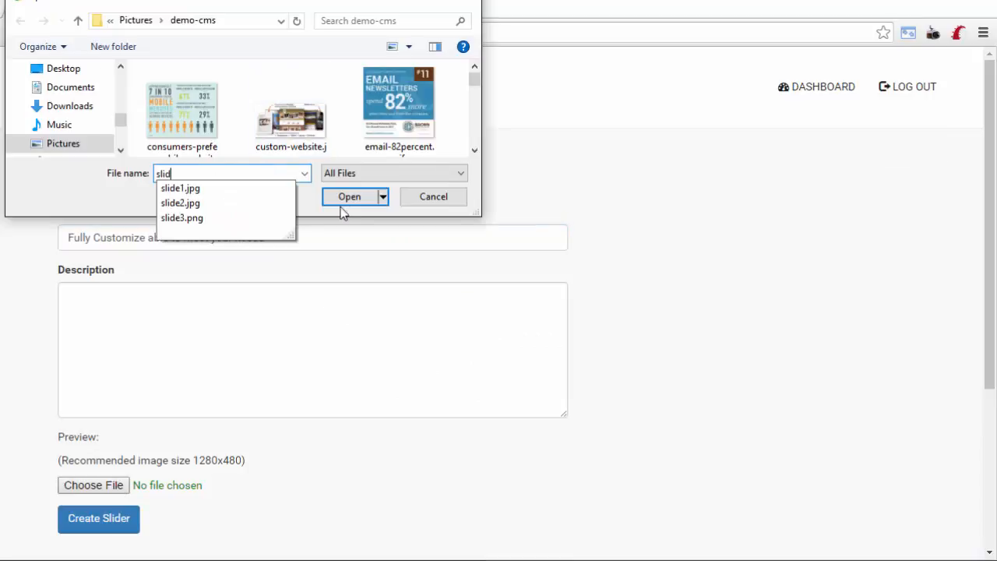
text(e)
key(Return)
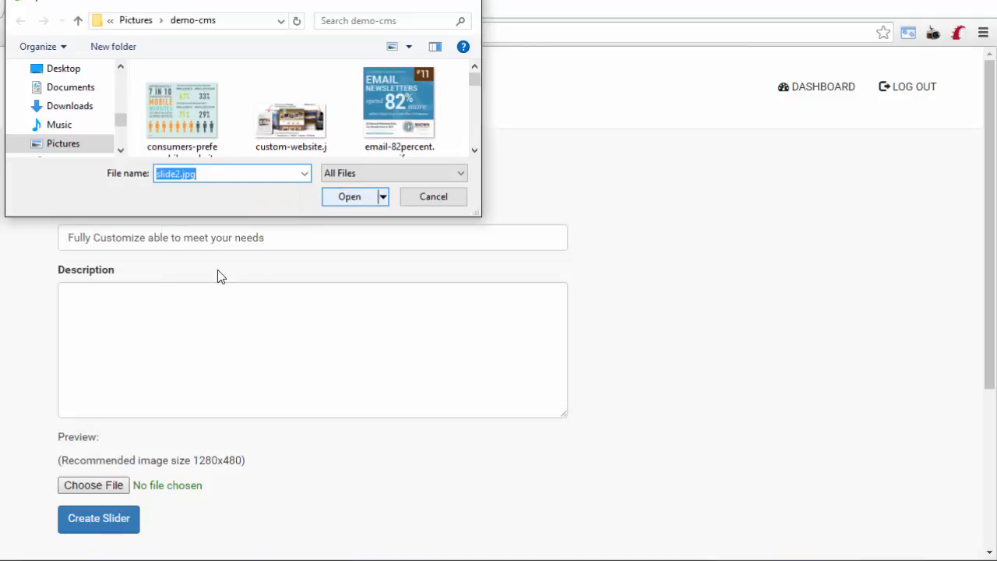
key(Return)
click(99, 519)
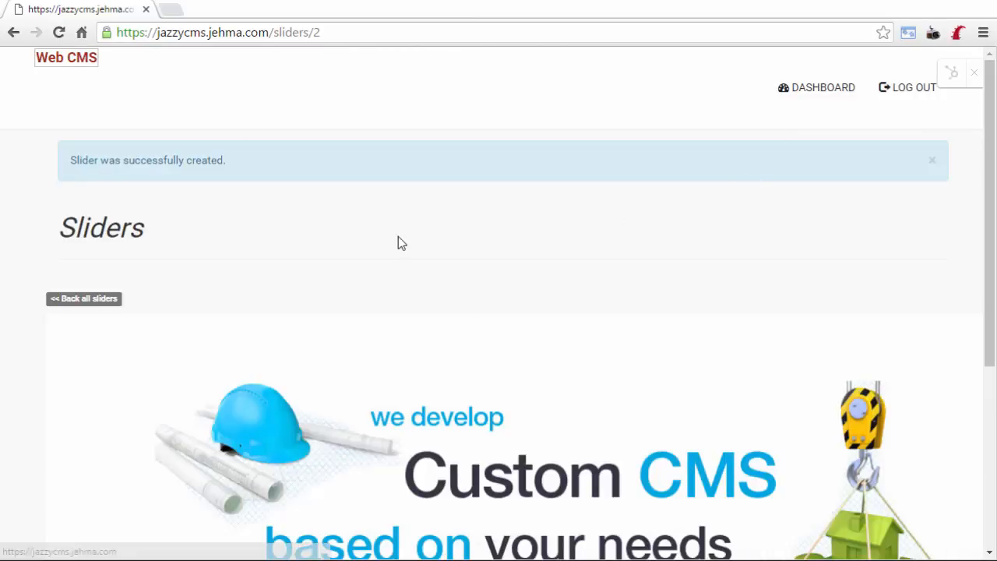
scroll(398, 236, down, 2)
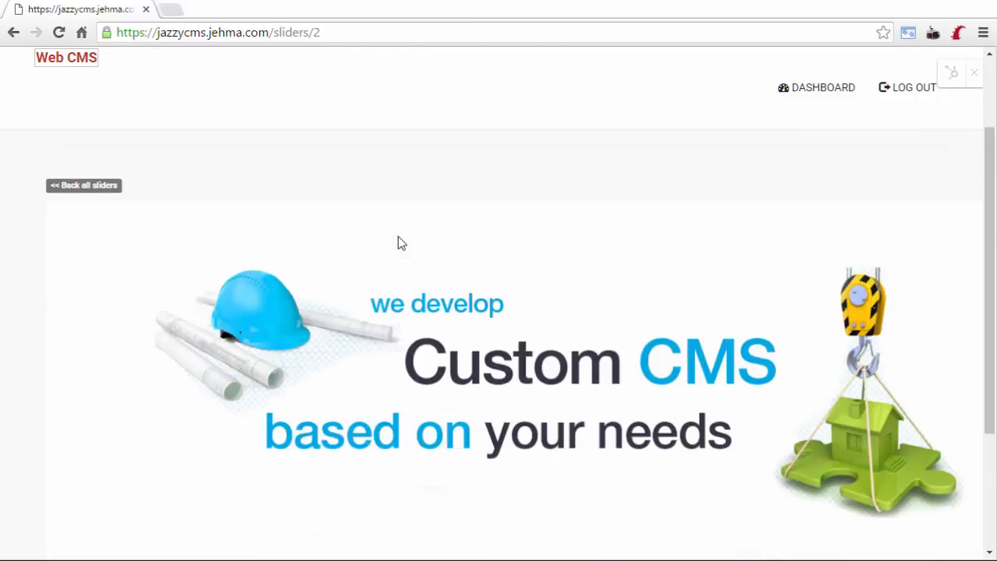
scroll(803, 204, down, 1)
scroll(843, 96, up, 2)
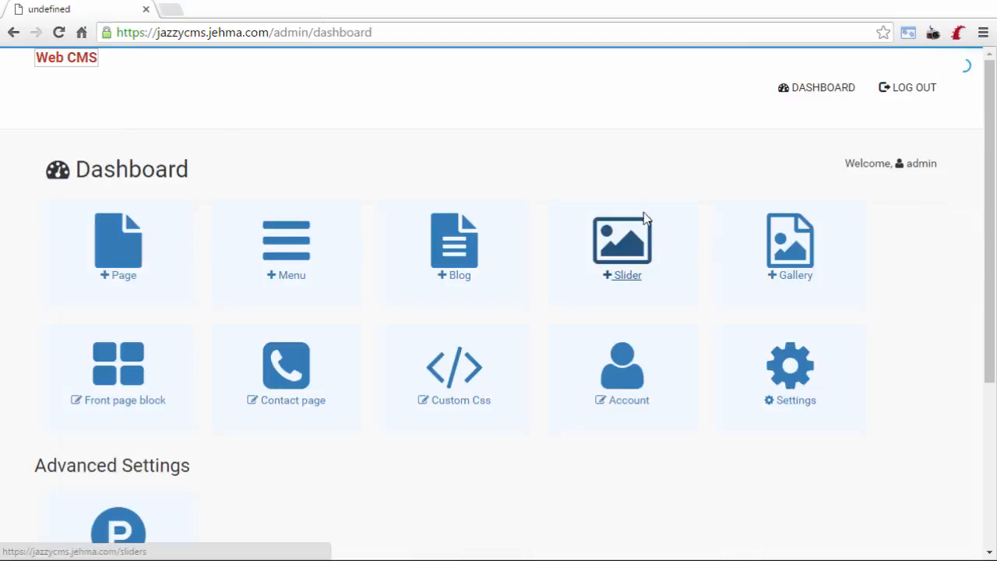
Check that both sliders appear on the All Sliders list.
click(569, 290)
scroll(538, 195, down, 3)
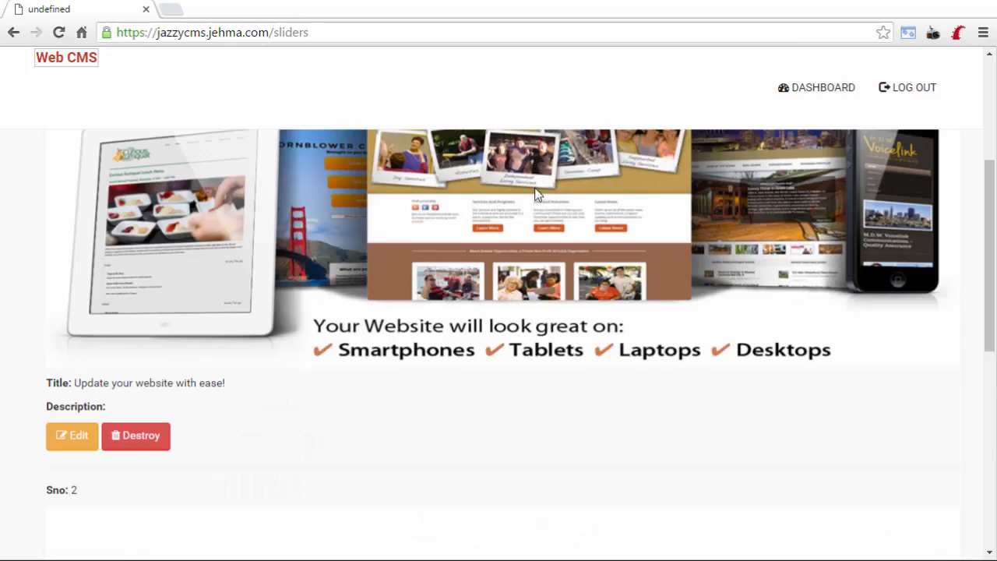
scroll(538, 195, down, 1)
scroll(343, 249, down, 2)
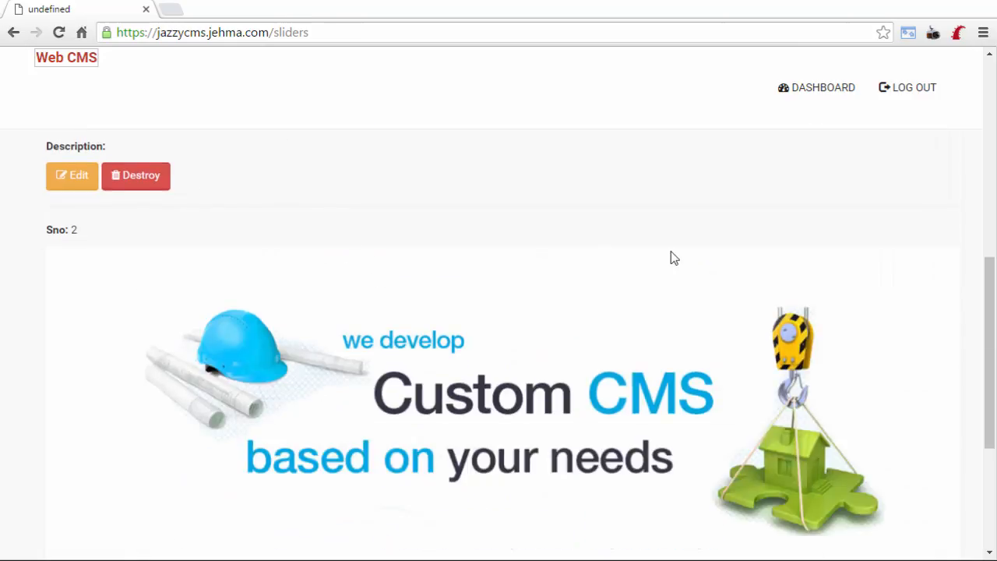
scroll(670, 258, down, 3)
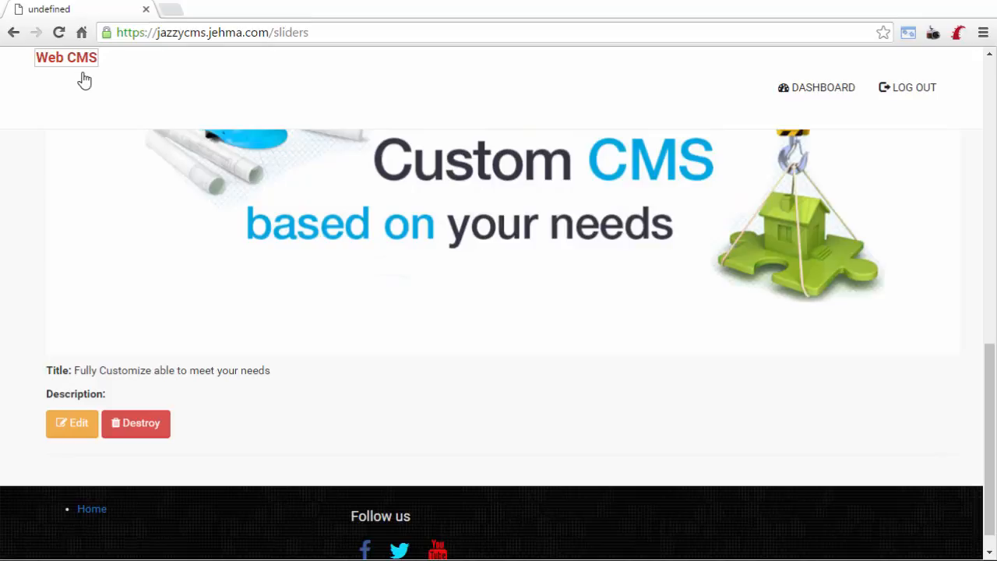
scroll(382, 316, up, 4)
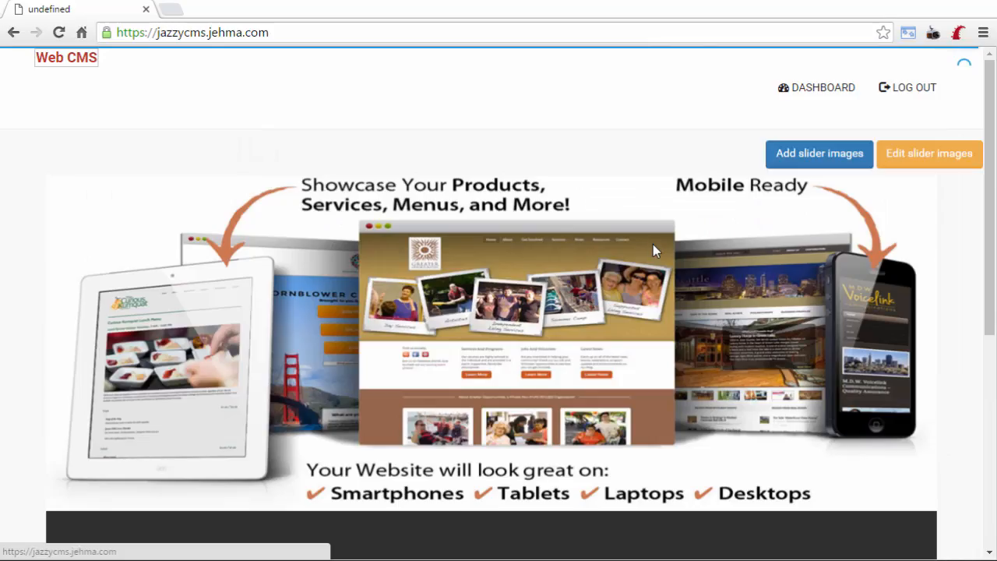
Scroll the home page past the two-slide carousel and empty blog section, then return to admin.
scroll(865, 454, down, 1)
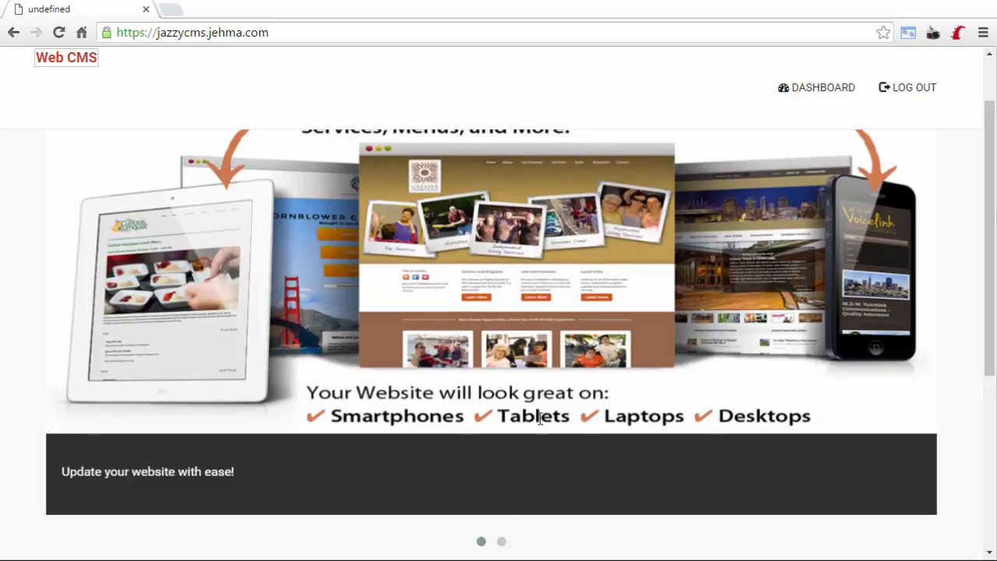
scroll(369, 367, down, 3)
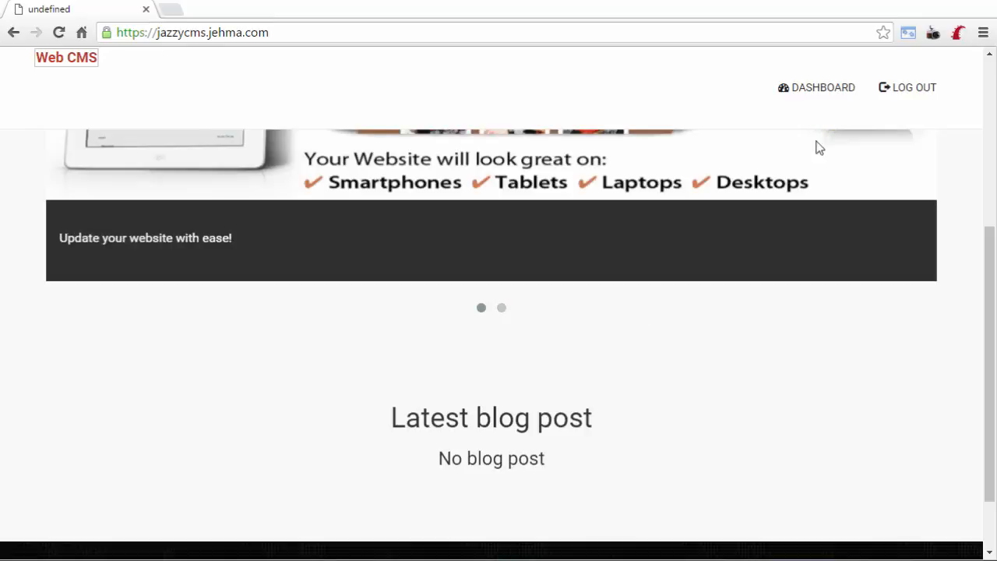
click(116, 372)
Name front page block 1 'frontpage welcome'.
click(119, 373)
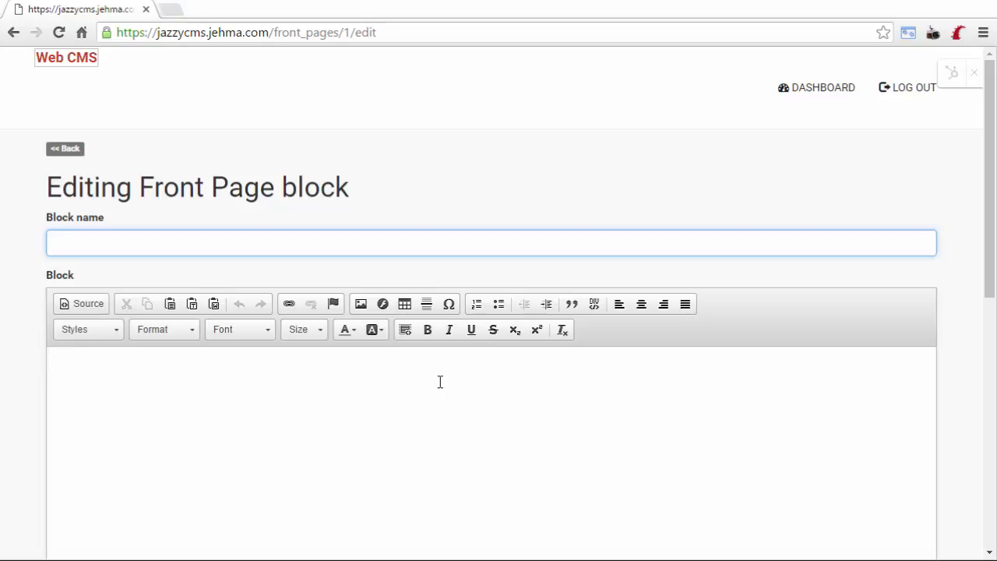
text(frontpage blog)
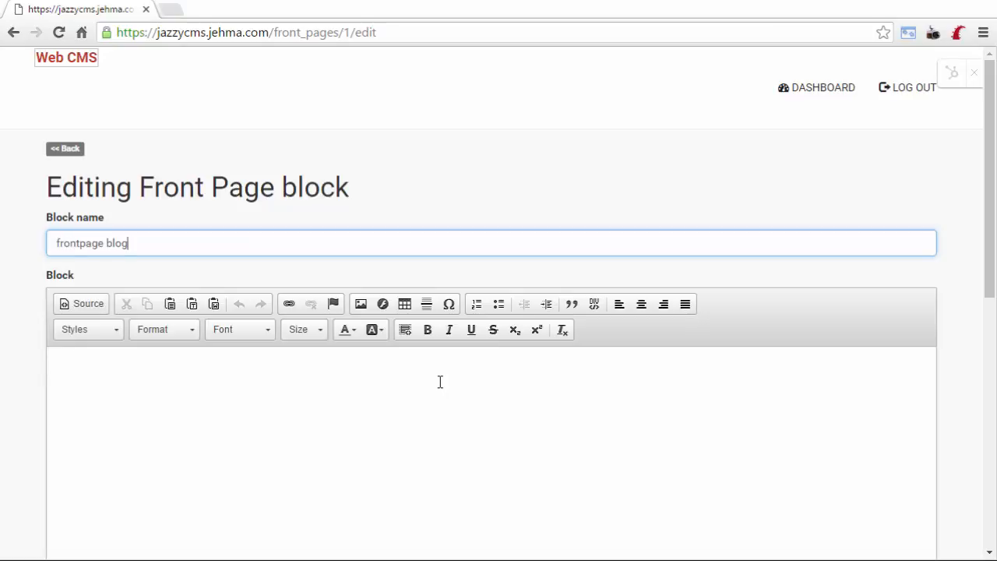
key(BackSpace)
key(BackSpace)
key(BackSpace)
key(BackSpace)
text(welcome)
Paste the JAZZY MARKETING welcome text into the block body, mark it published, and save.
click(440, 382)
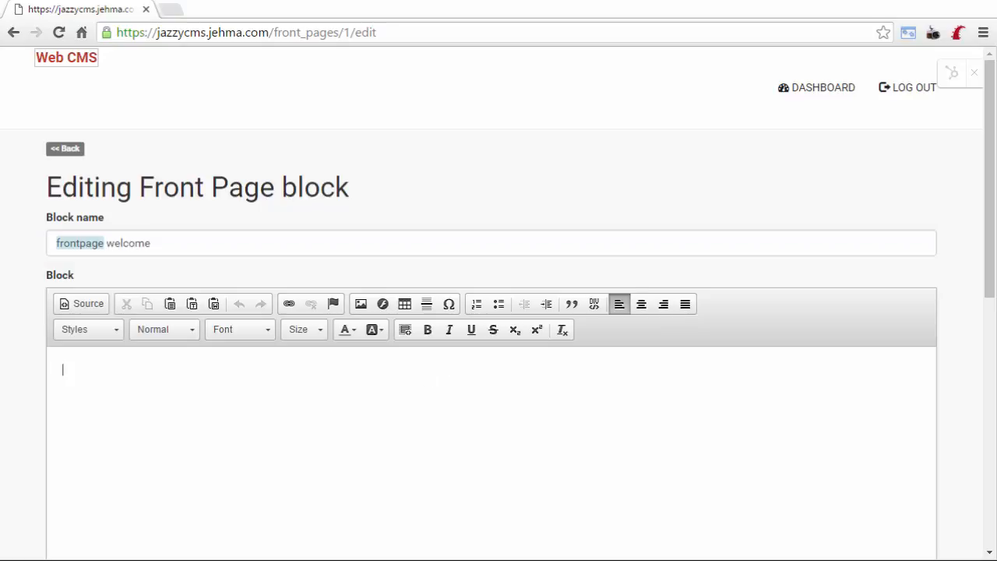
text(JAZZY MARKETING - YOUR WEB MARKETING PARTNER At Jazzy Marketing we specialize in online marketing, website development, website design, search engine optimization (SEO) and e-commerce. Our focus is on Helping You Grow Your Business Online!  We share with you, unique ideas in regards to internet marketing, the tools we use, and other marketing concepts in general to help you create and cultivate more leads. To accomplish this, we helps you determine your unique selling proposition and then develop a way to easily communicate what your brand is about in a way that is straightforward and believable.)
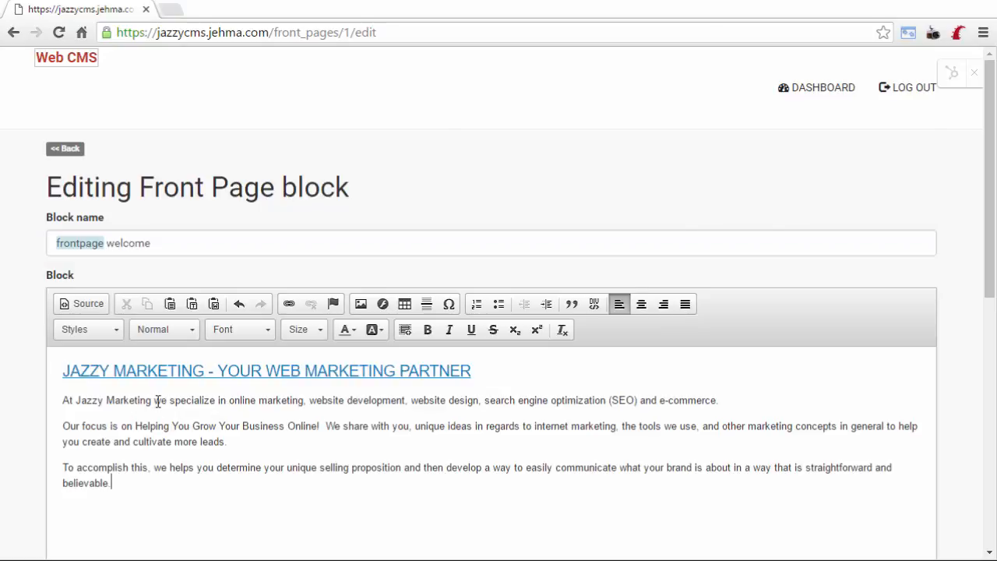
scroll(80, 454, down, 3)
scroll(71, 391, down, 4)
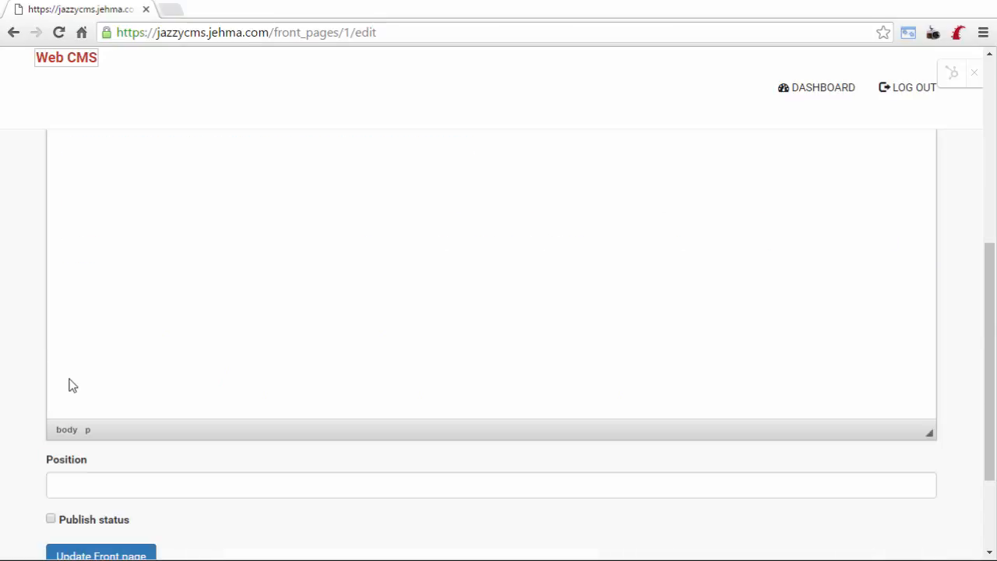
scroll(69, 379, down, 3)
click(70, 379)
click(111, 420)
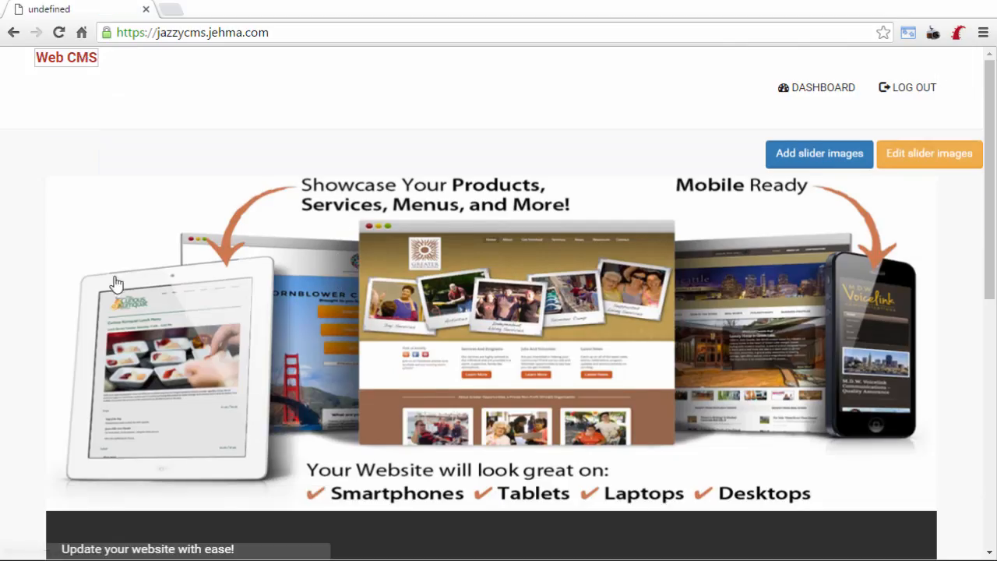
Scroll the home page to review the JAZZY MARKETING welcome section beneath the slider.
scroll(117, 285, down, 1)
scroll(610, 386, down, 4)
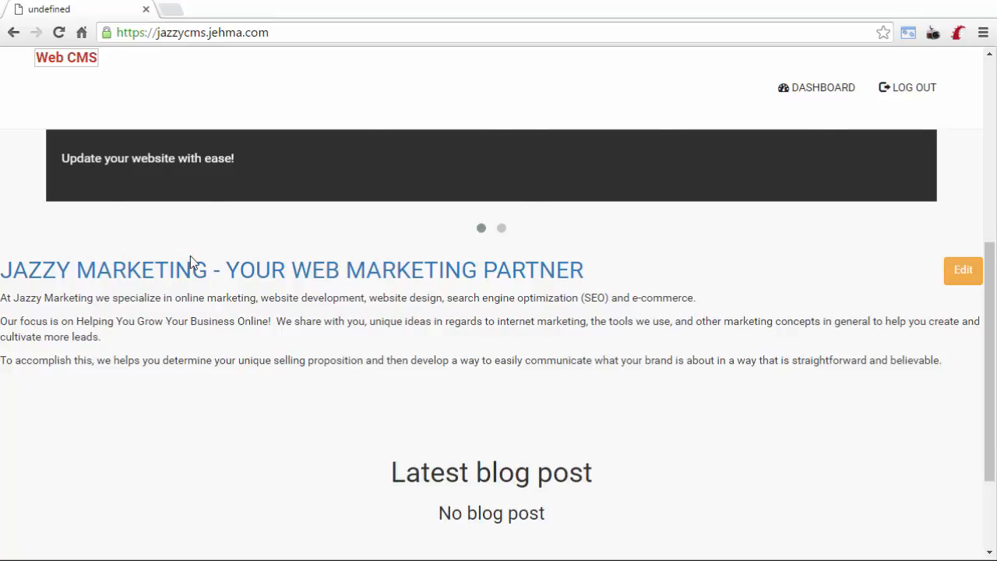
scroll(190, 257, up, 3)
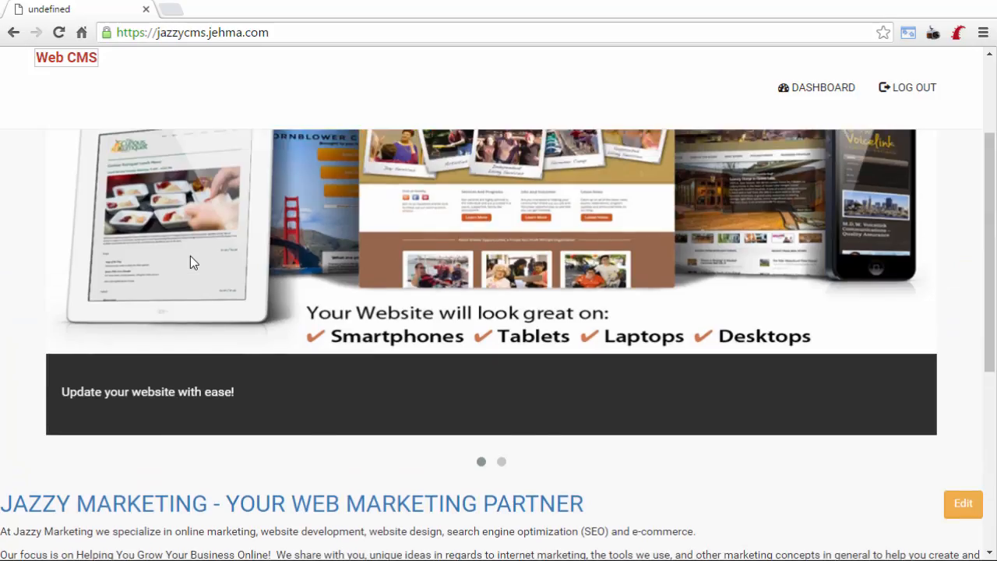
scroll(191, 257, up, 1)
scroll(507, 374, down, 2)
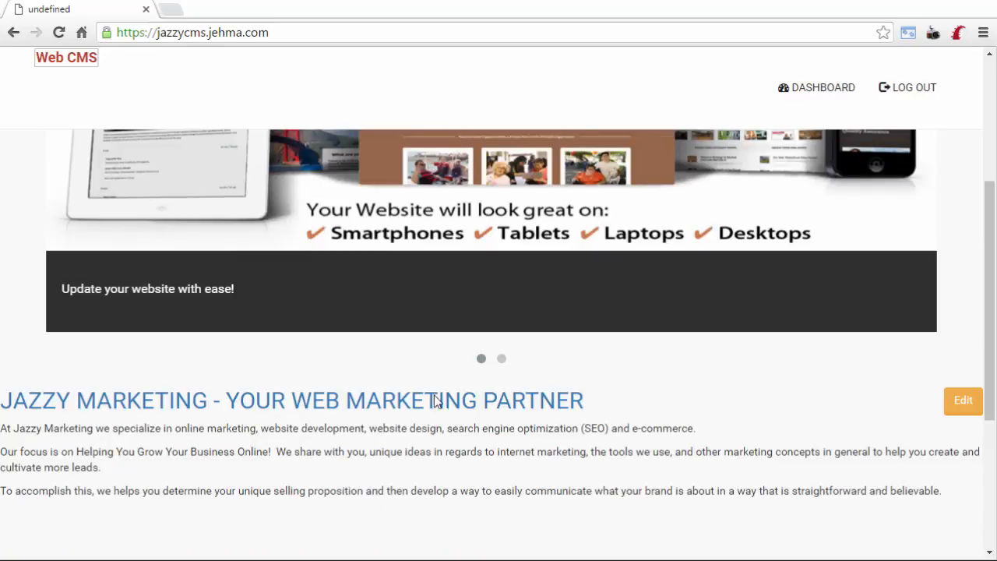
scroll(429, 412, down, 1)
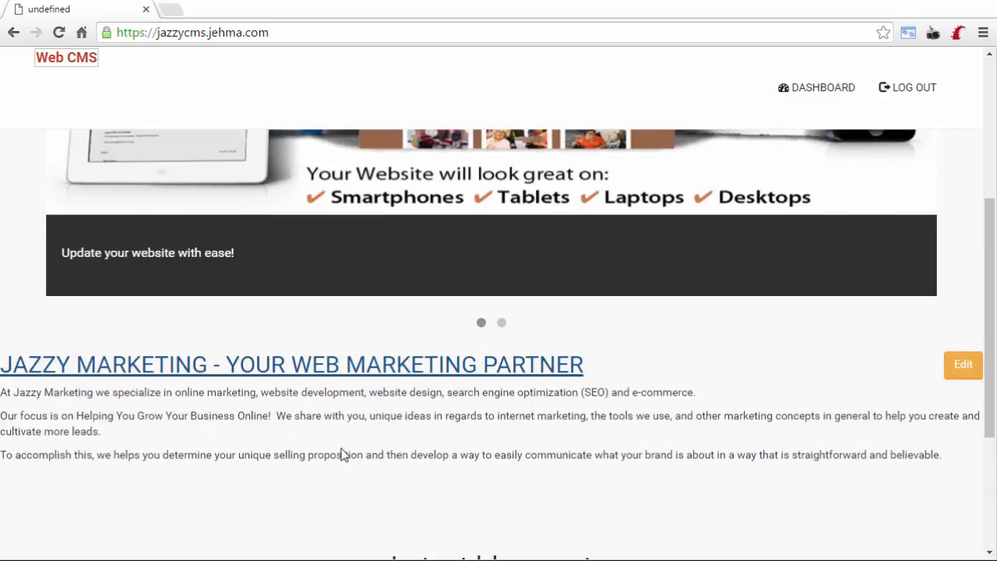
scroll(646, 418, down, 3)
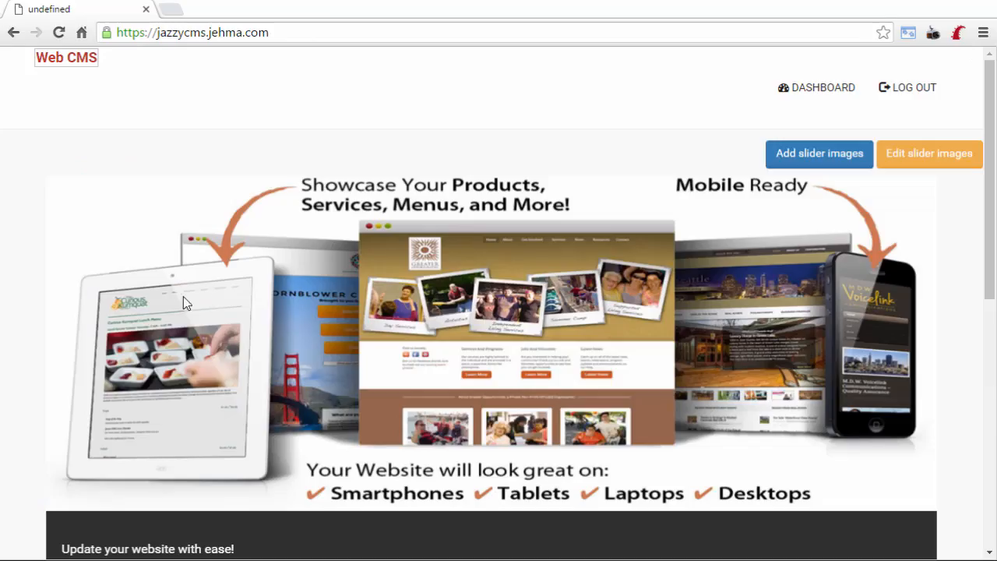
scroll(160, 299, down, 3)
scroll(316, 306, down, 1)
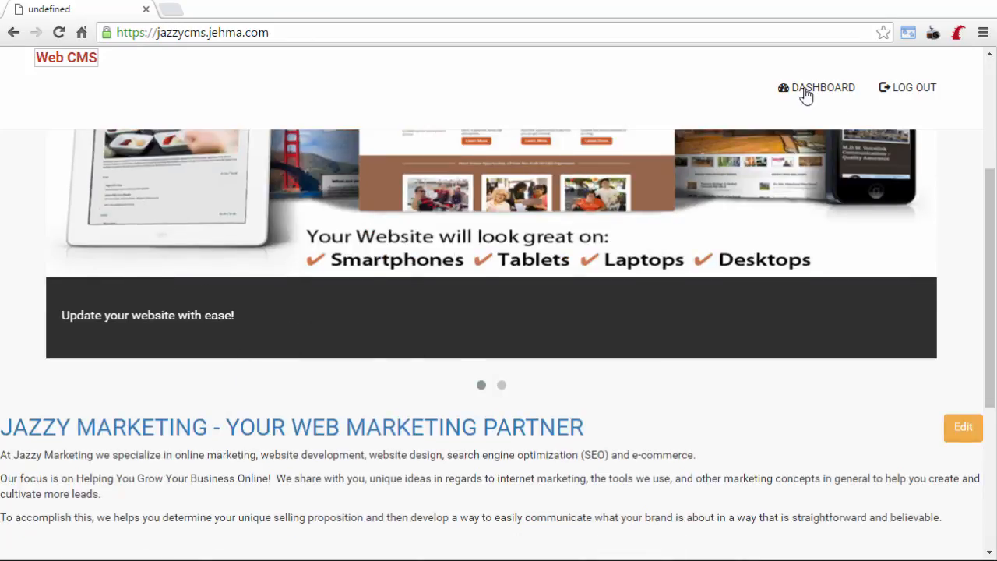
scroll(305, 346, up, 3)
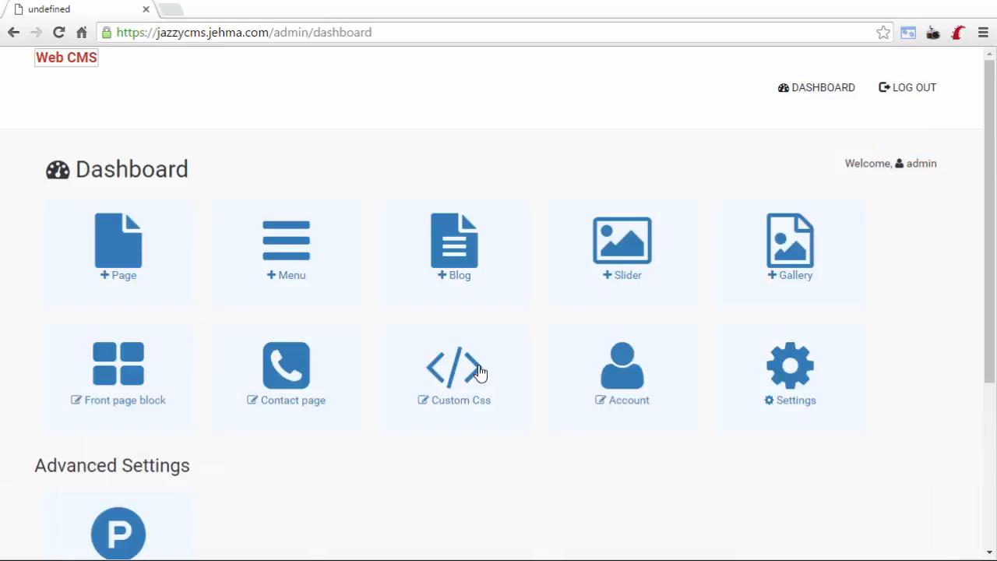
Save the existing custom CSS rules in the Custom Css editor.
click(479, 373)
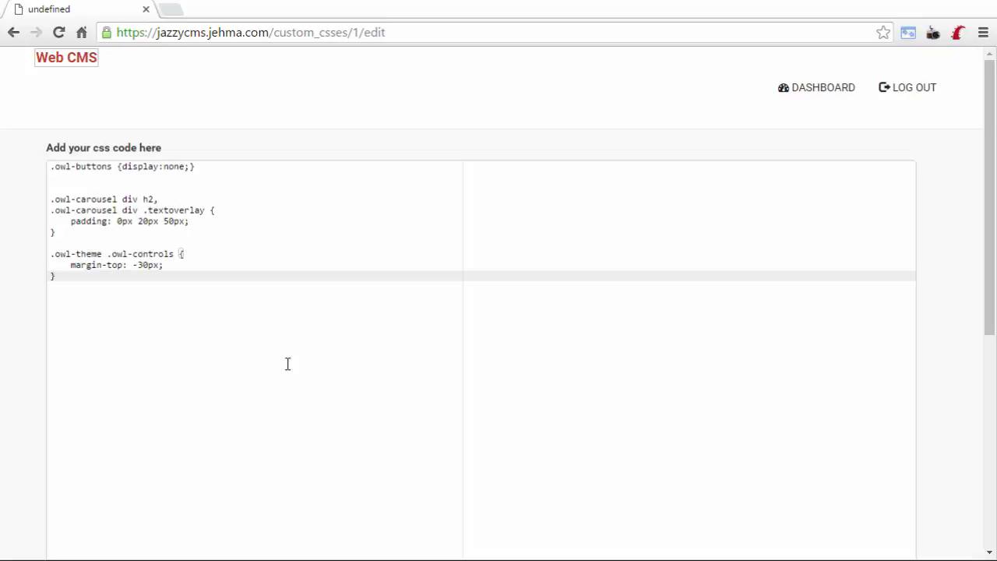
scroll(122, 431, down, 1)
scroll(610, 281, down, 4)
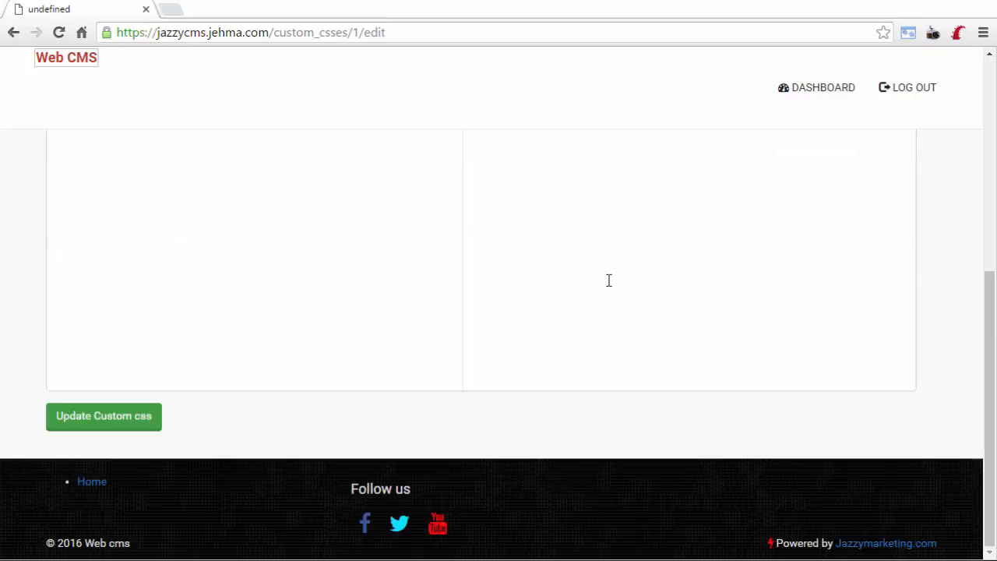
key(Tab)
key(Return)
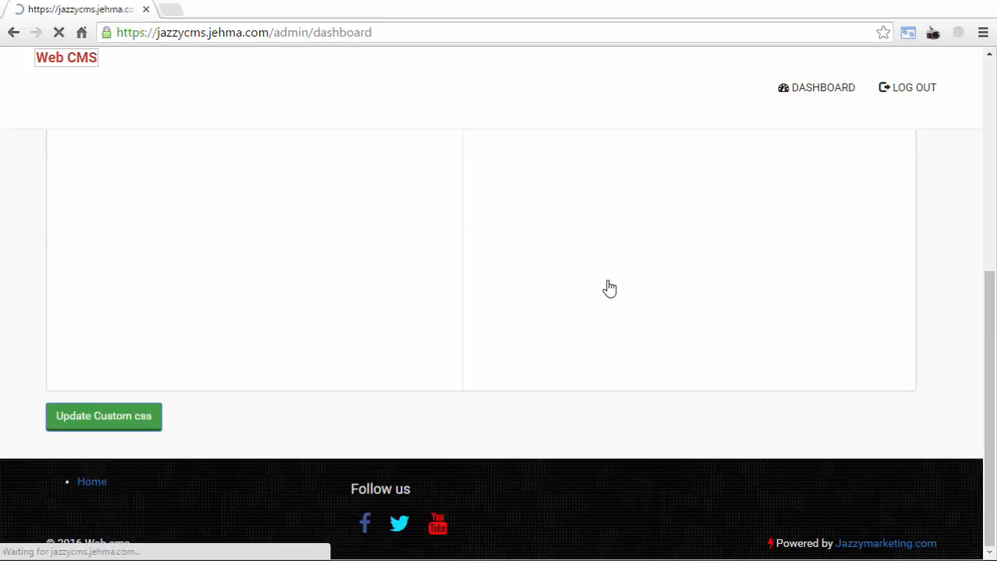
Return to the public home page and scroll to check its layout.
click(54, 72)
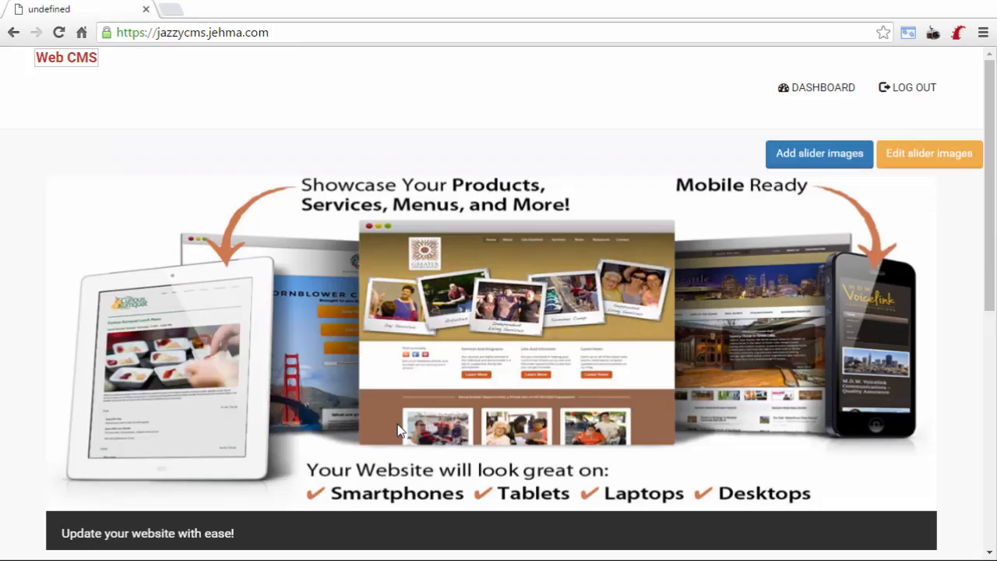
scroll(133, 505, down, 4)
scroll(166, 508, up, 4)
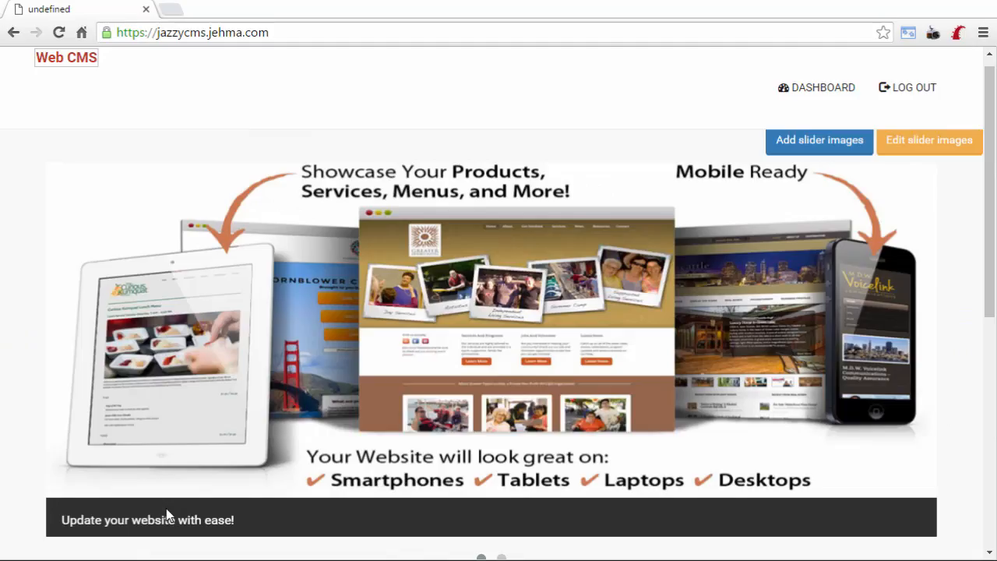
scroll(150, 329, down, 1)
Wrap the welcome HTML in <div class="container">, adding </div> after the last paragraph.
scroll(498, 312, down, 2)
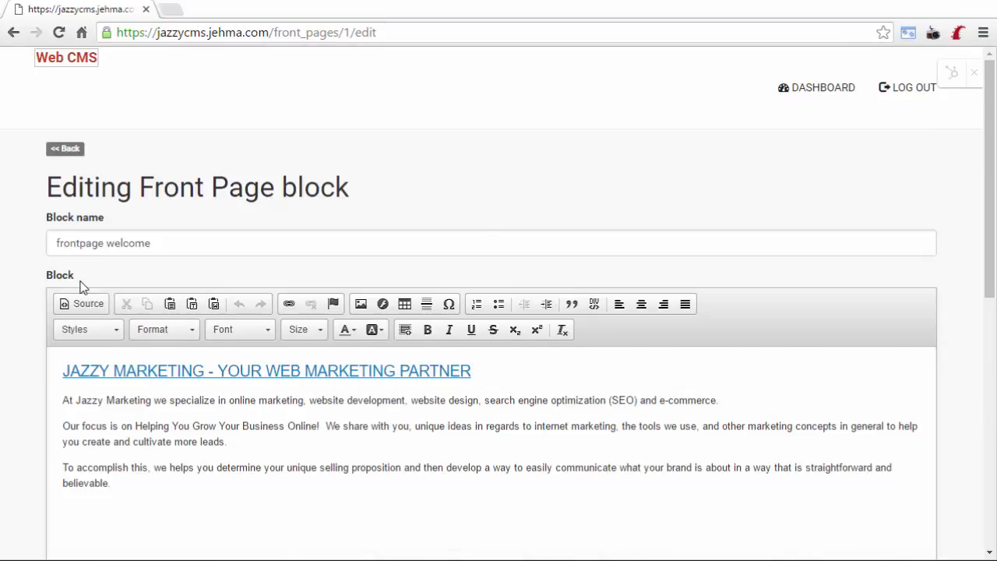
scroll(80, 285, down, 1)
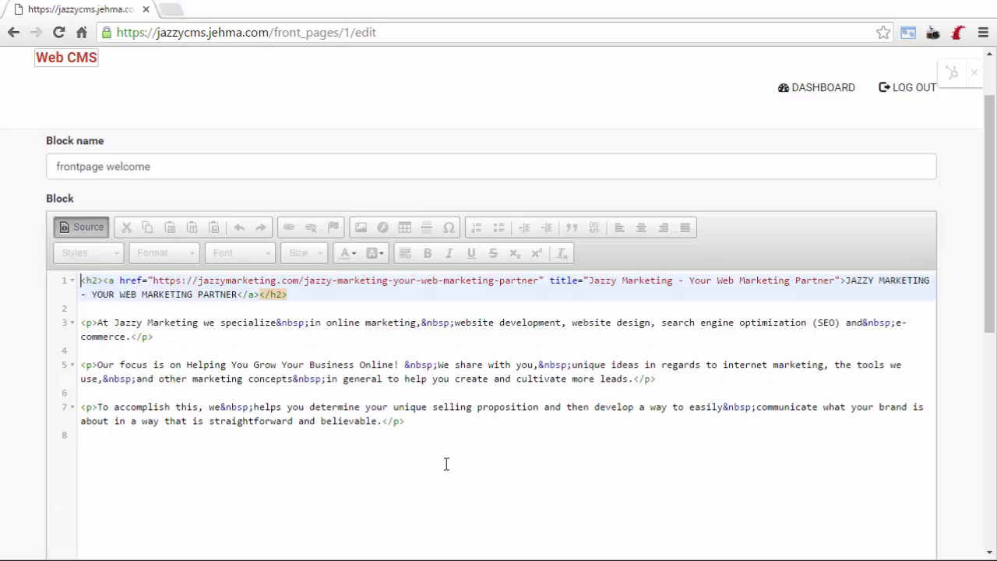
text(<div class="container">)
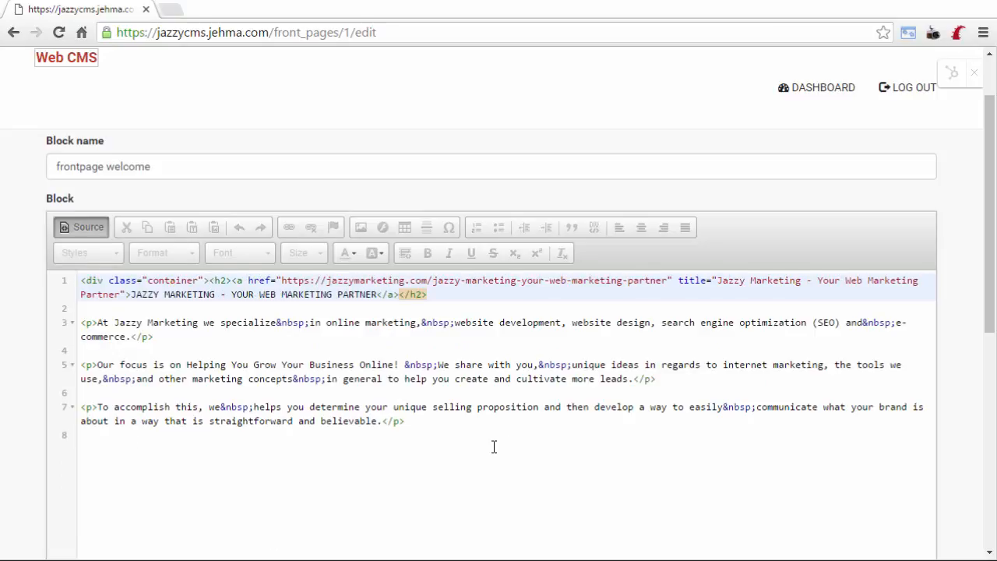
key(Return)
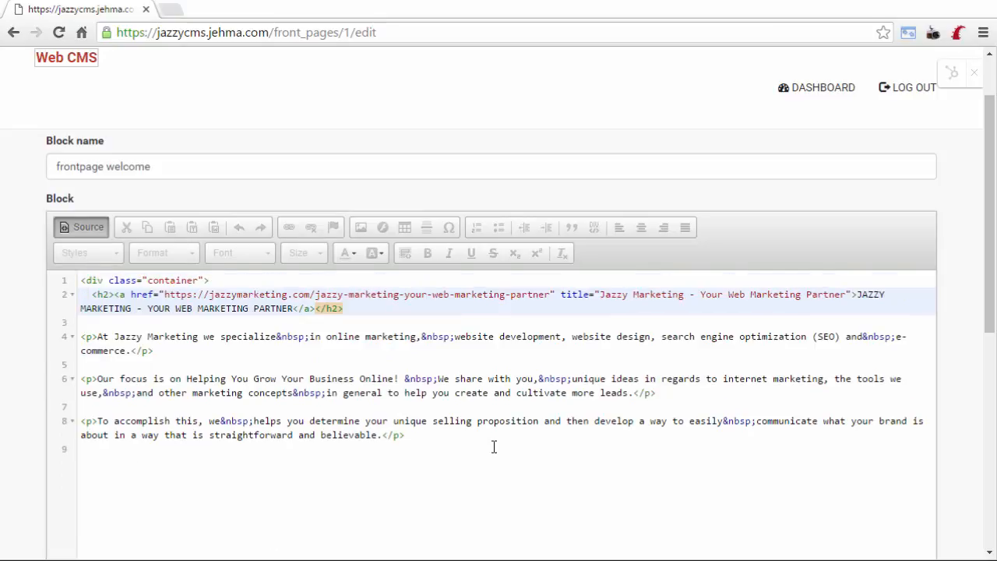
click(493, 446)
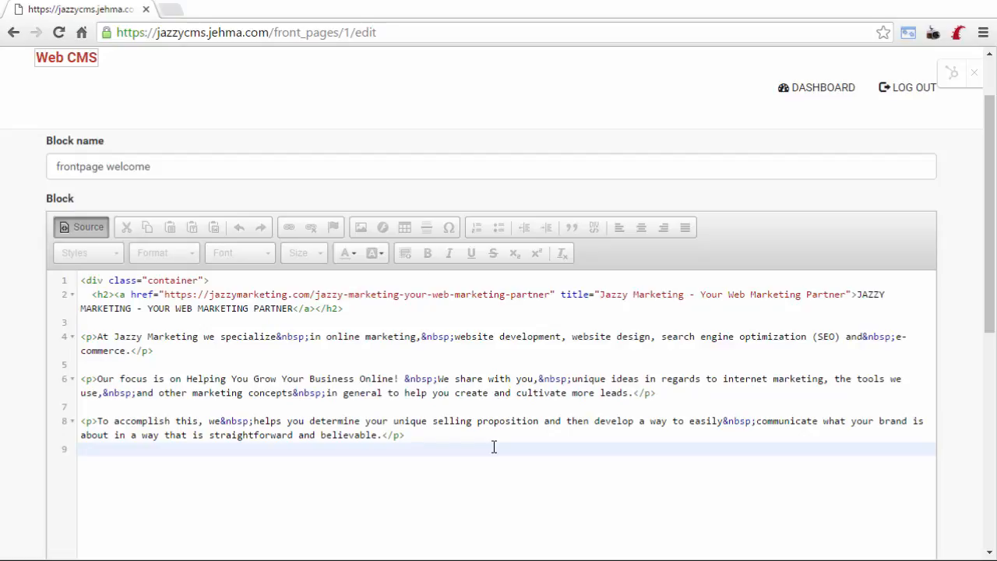
text(</div>)
Update the container-wrapped welcome block, check it on the front page, and return to the dashboard.
scroll(124, 385, down, 5)
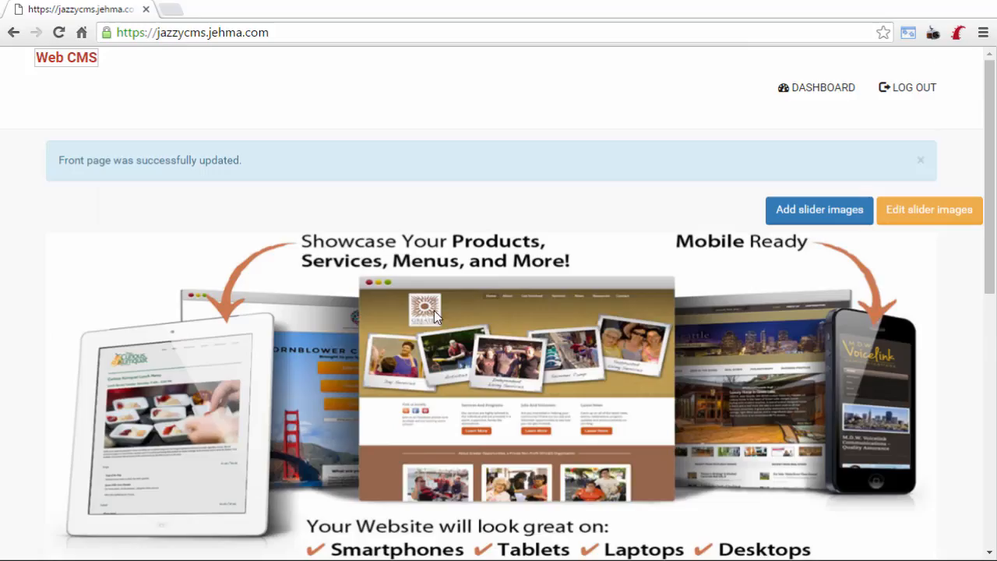
scroll(660, 360, down, 4)
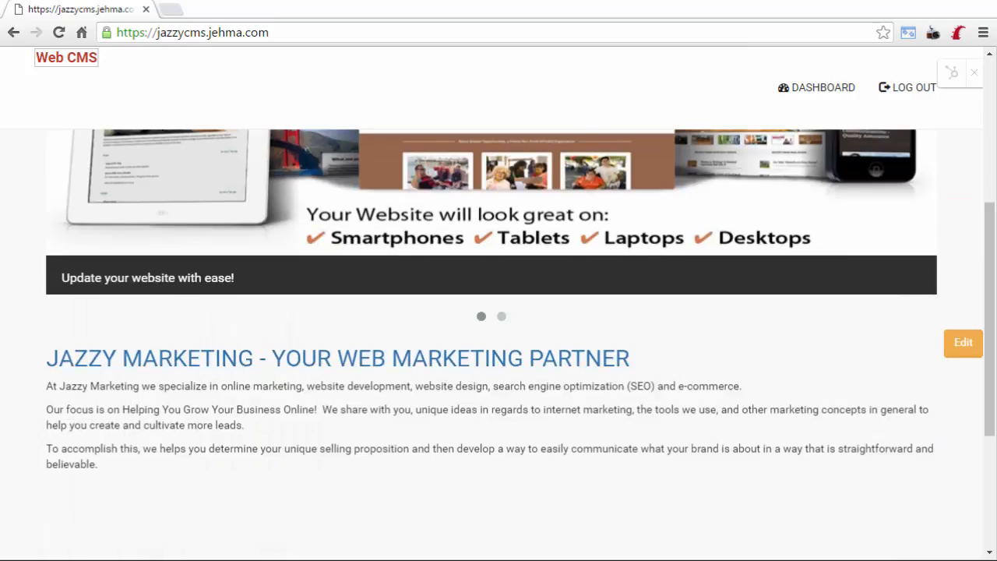
scroll(511, 433, down, 1)
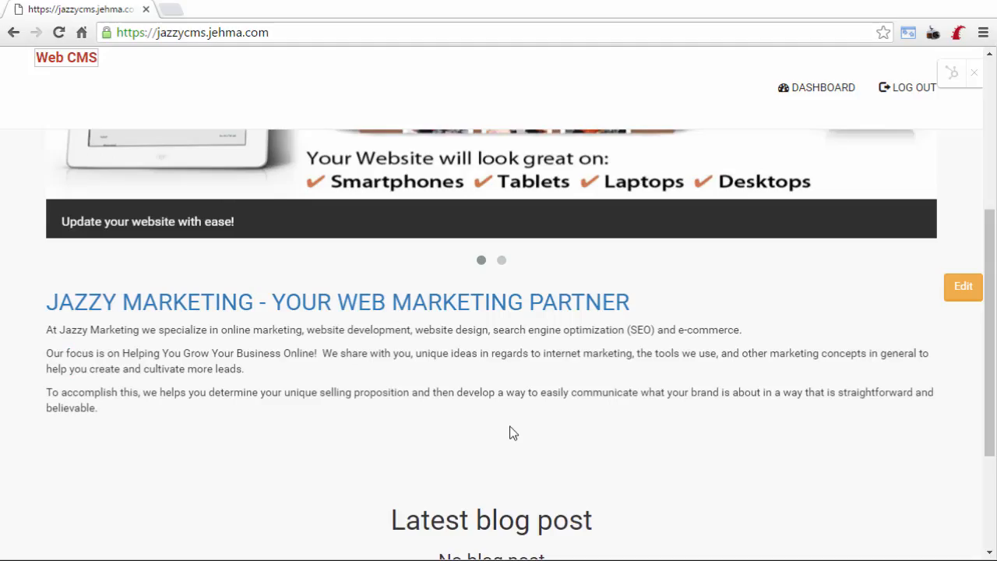
scroll(511, 433, down, 1)
scroll(511, 432, up, 6)
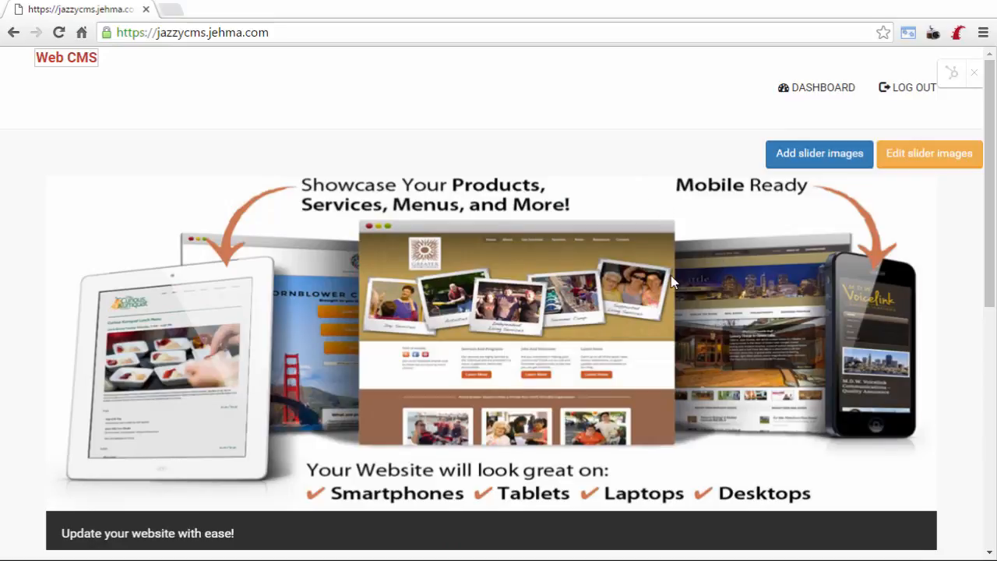
click(840, 91)
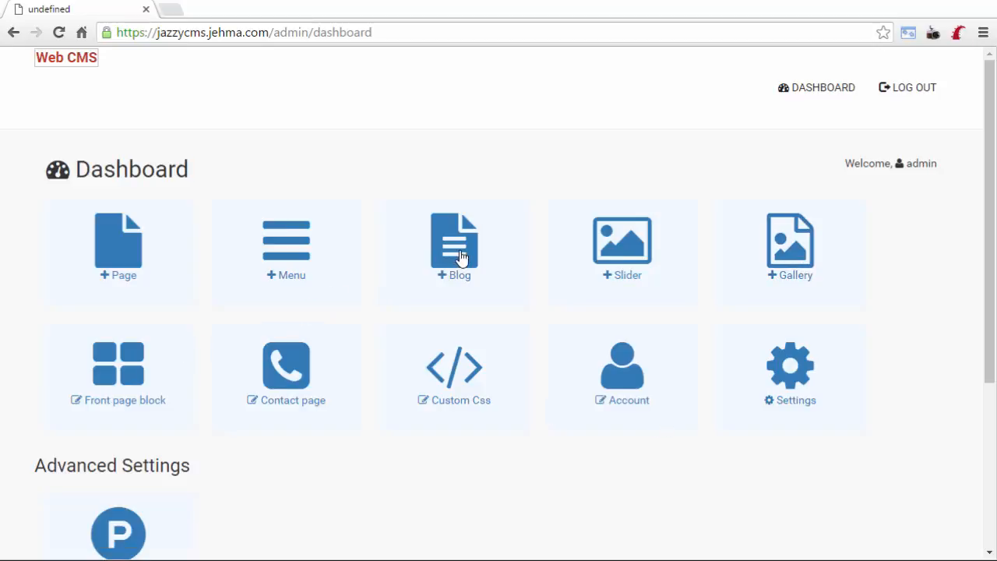
Create the 'Facebook marketing' gallery album with facebook-for-business.png as its cover.
click(800, 258)
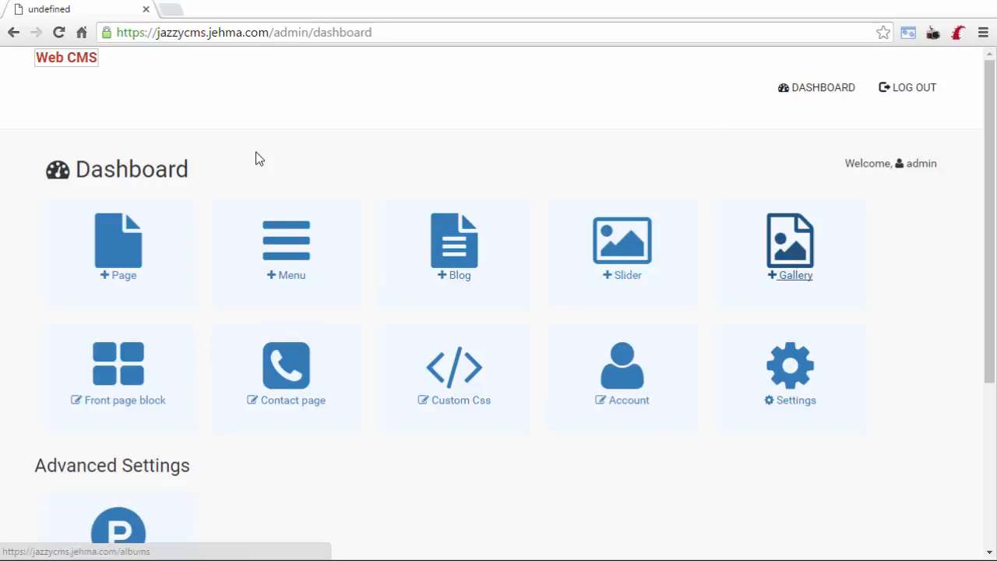
click(92, 213)
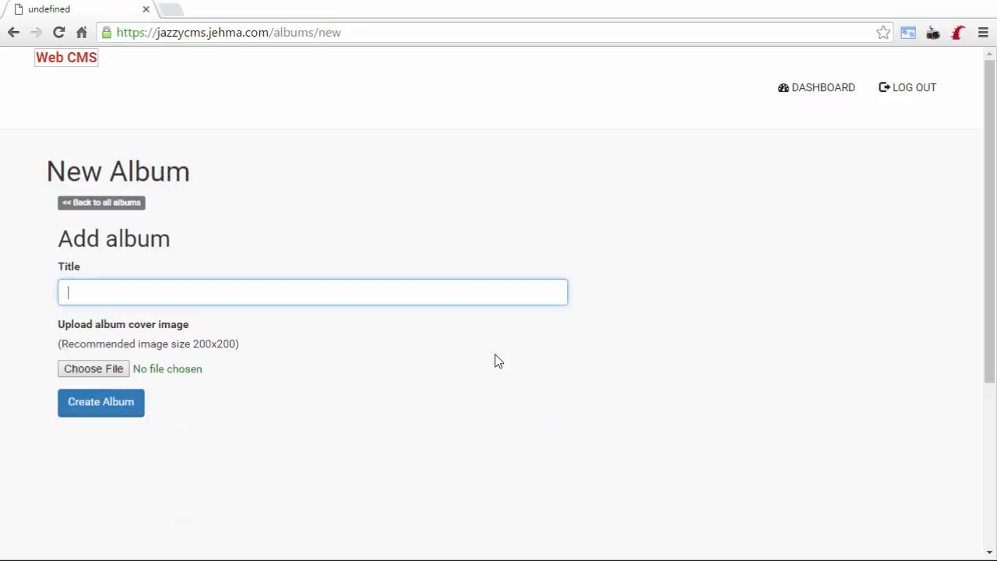
text(Facebook marketing)
click(106, 372)
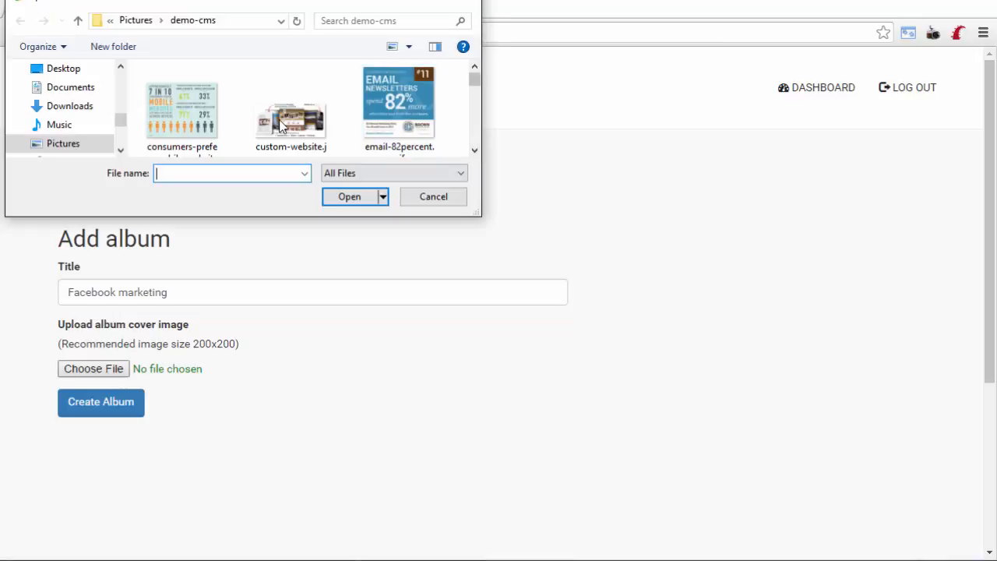
scroll(283, 127, down, 1)
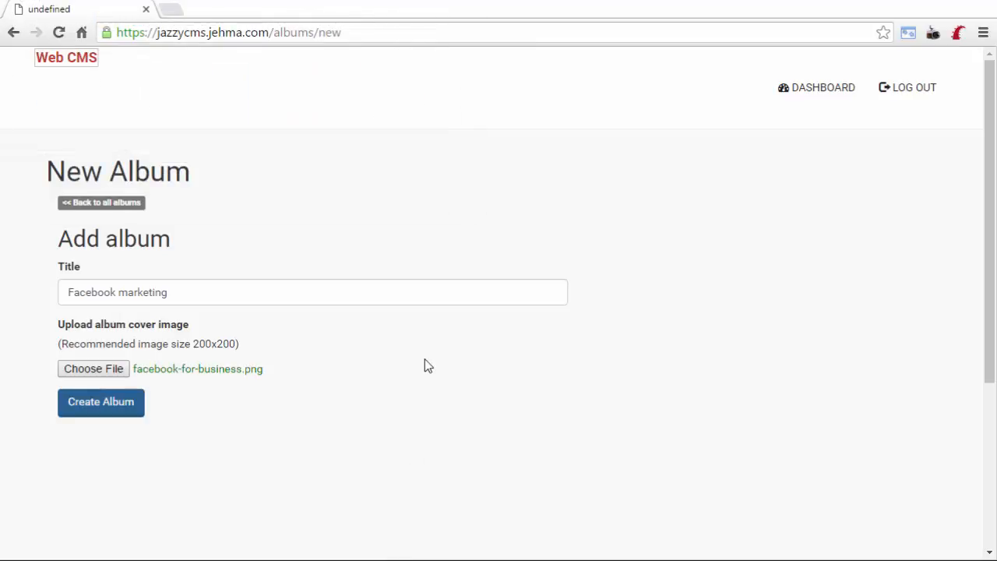
click(101, 402)
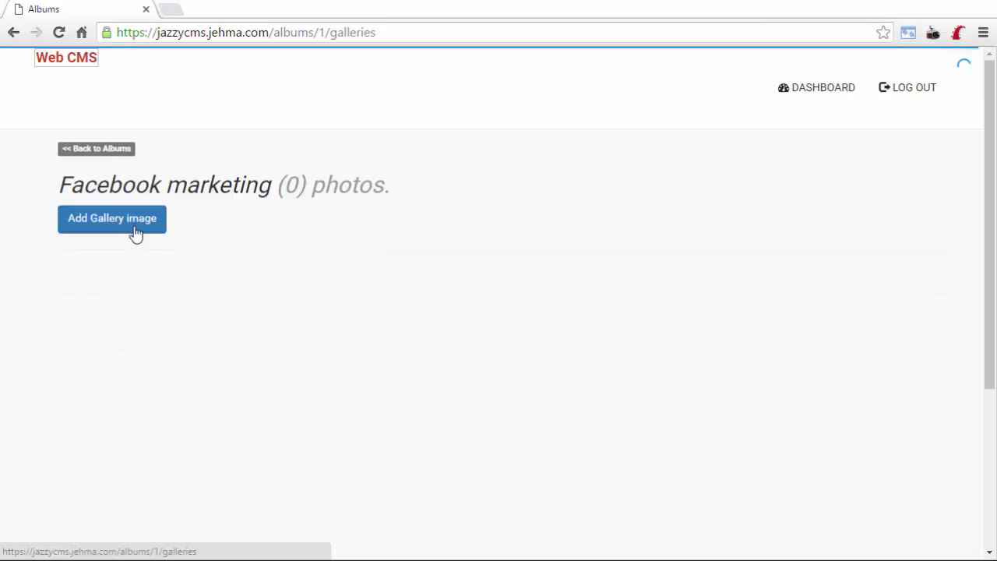
Upload the Facebook community update image to the album titled '1.49 billion people in 2015'.
click(132, 228)
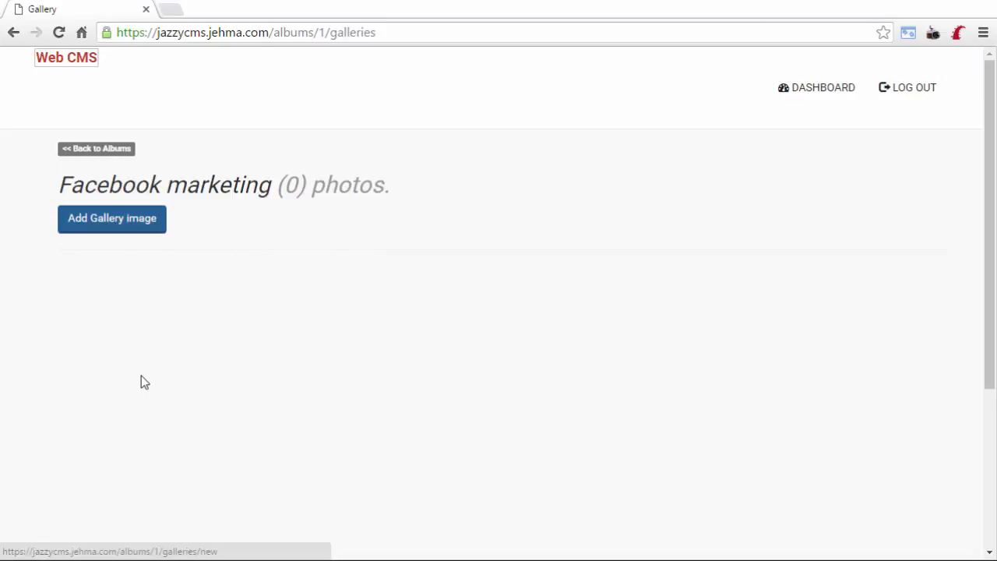
click(89, 314)
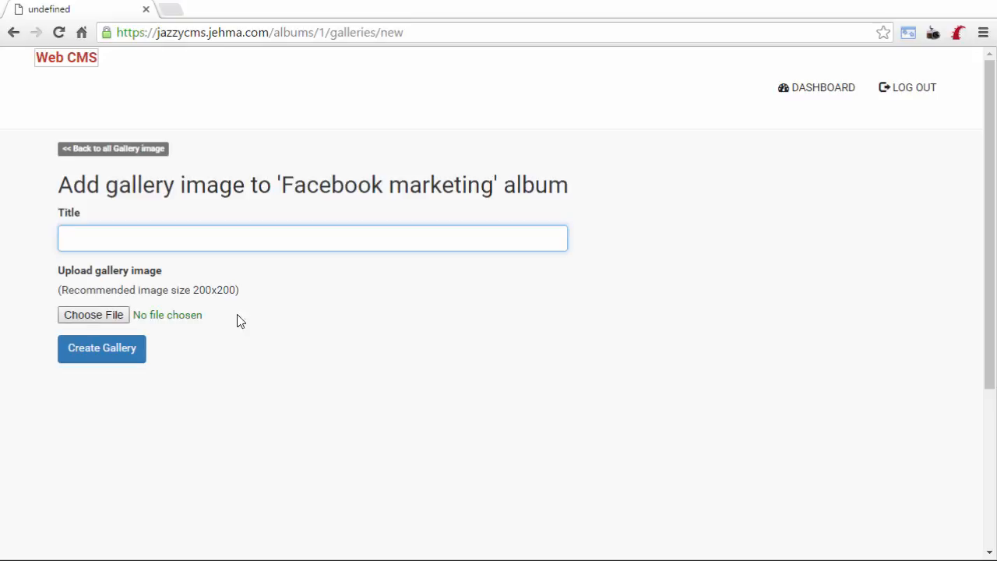
scroll(478, 136, down, 2)
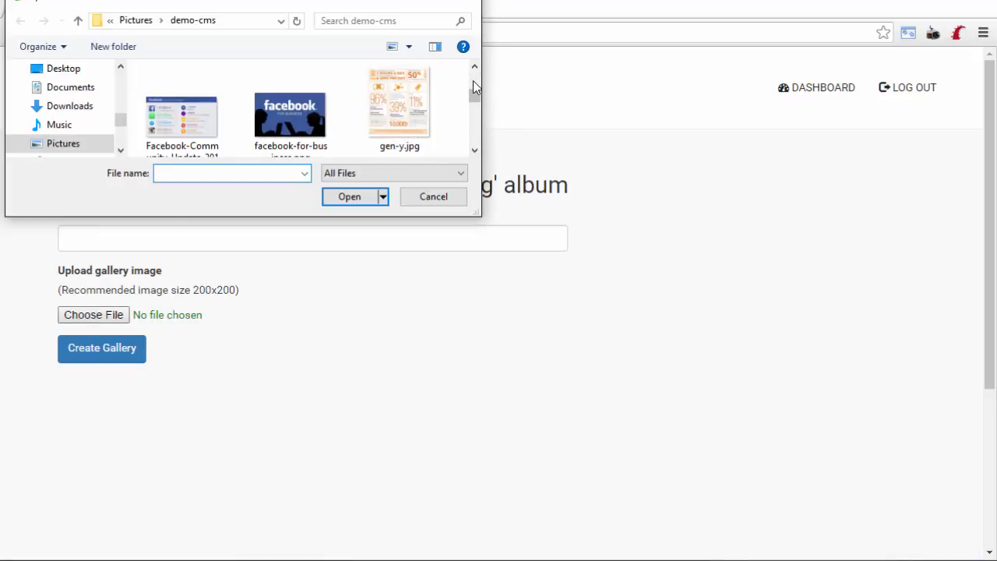
scroll(473, 78, down, 1)
scroll(211, 110, up, 1)
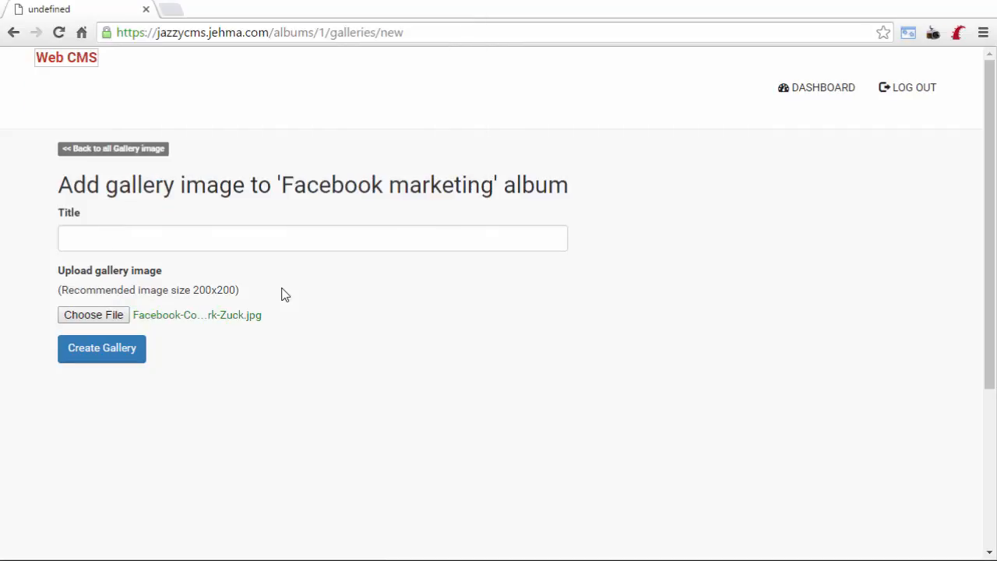
key(shift+Tab)
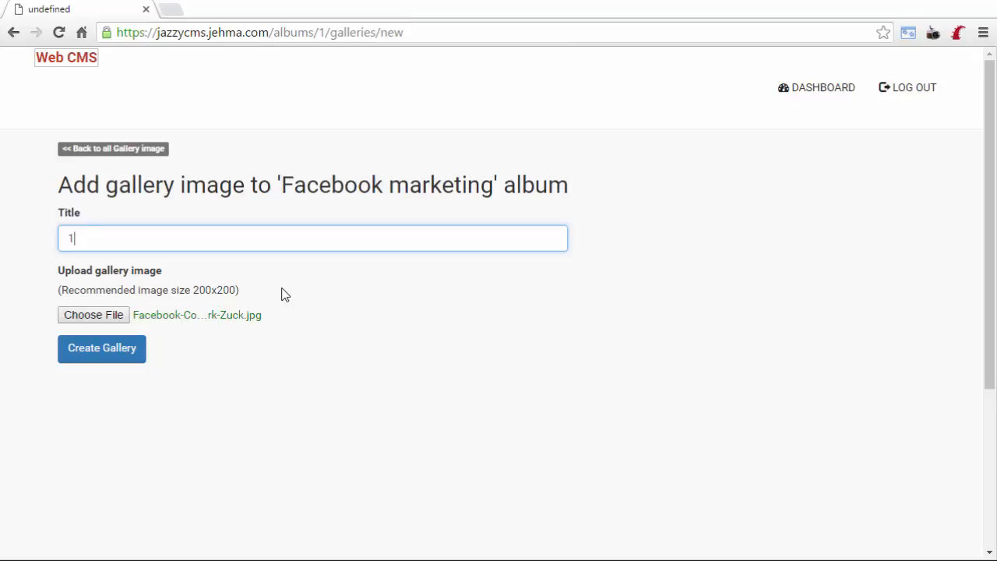
text(.49 billion people)
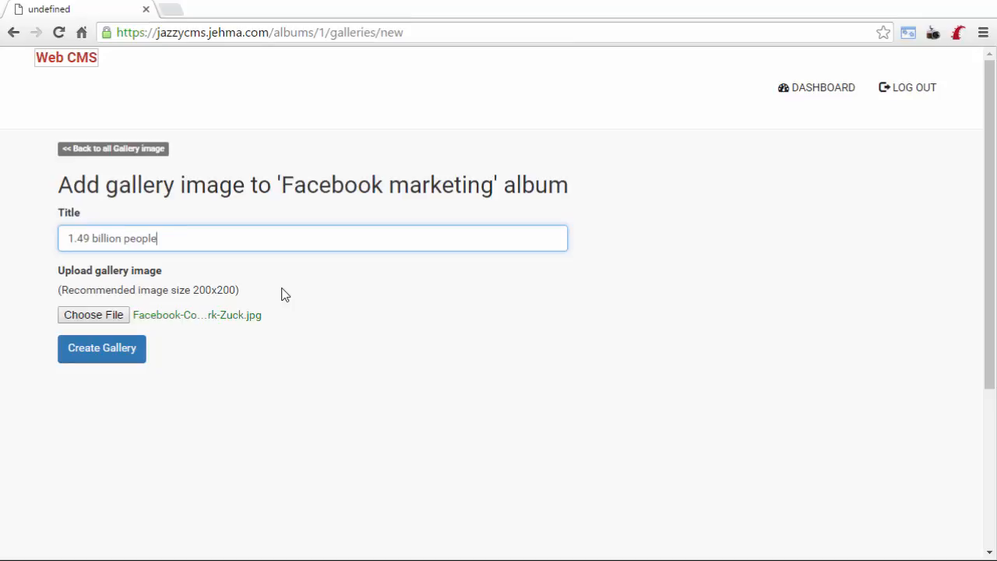
text( in 2015)
click(107, 352)
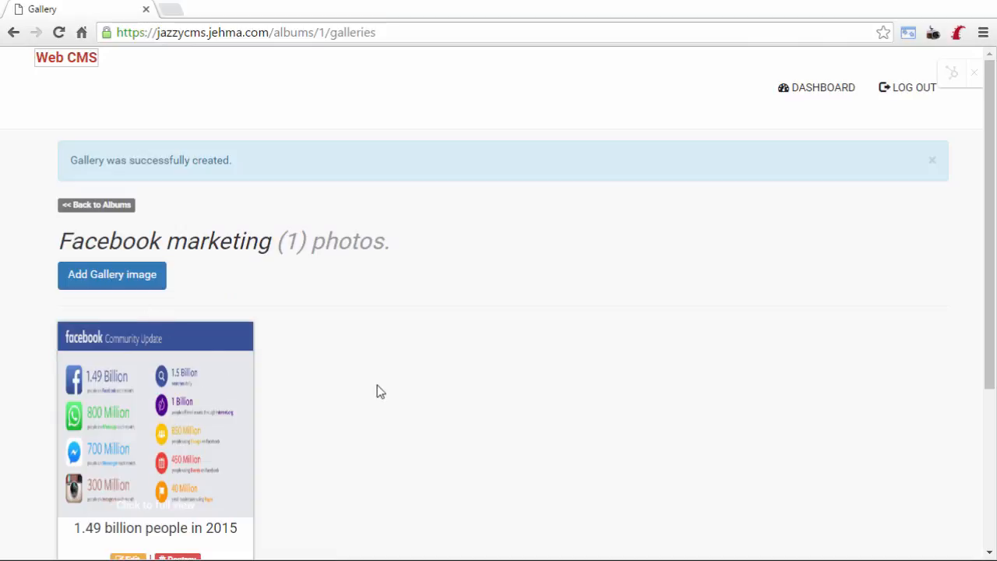
Upload the daily active users chart to the album titled '2014 - daily active users'.
click(148, 277)
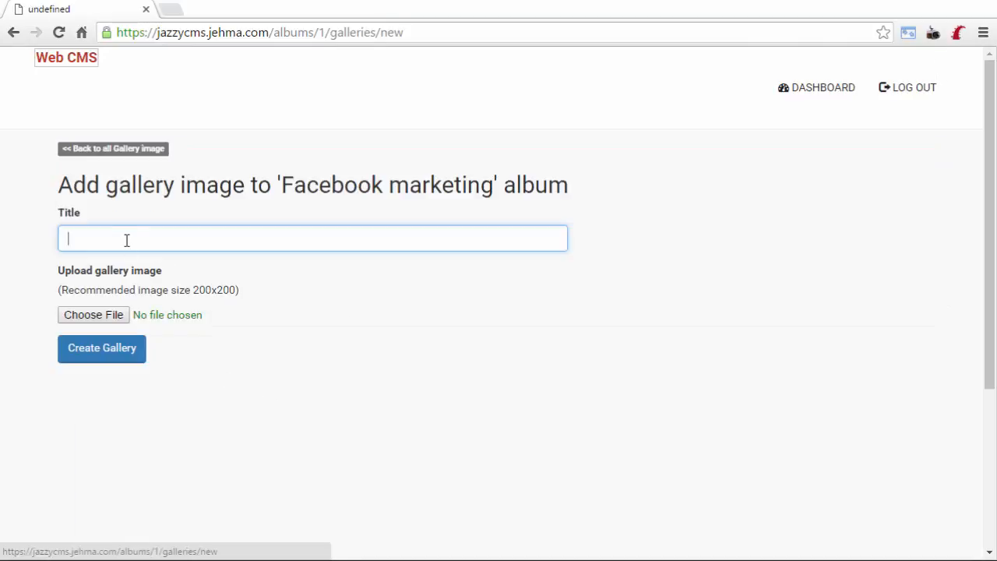
click(98, 321)
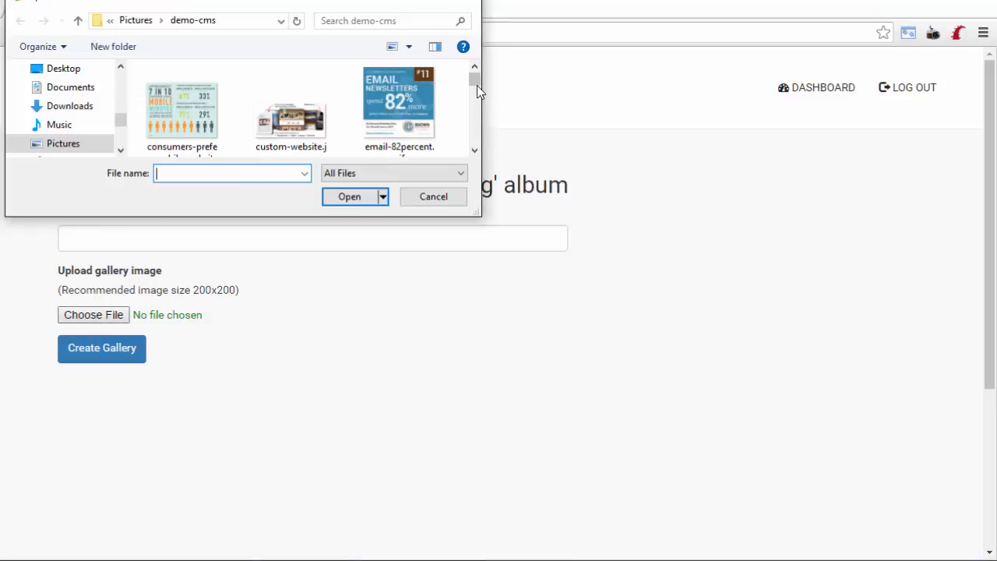
scroll(376, 95, down, 1)
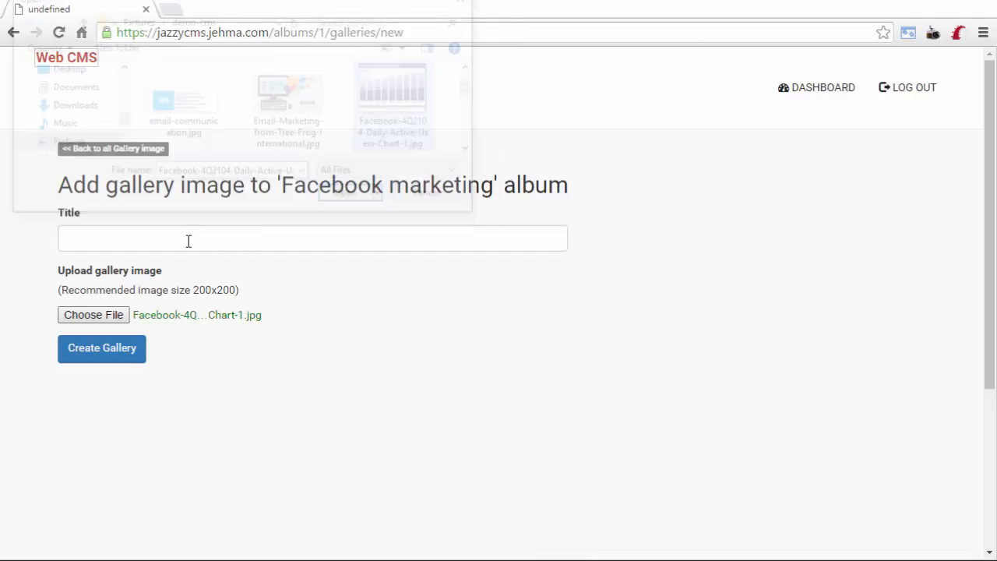
click(188, 240)
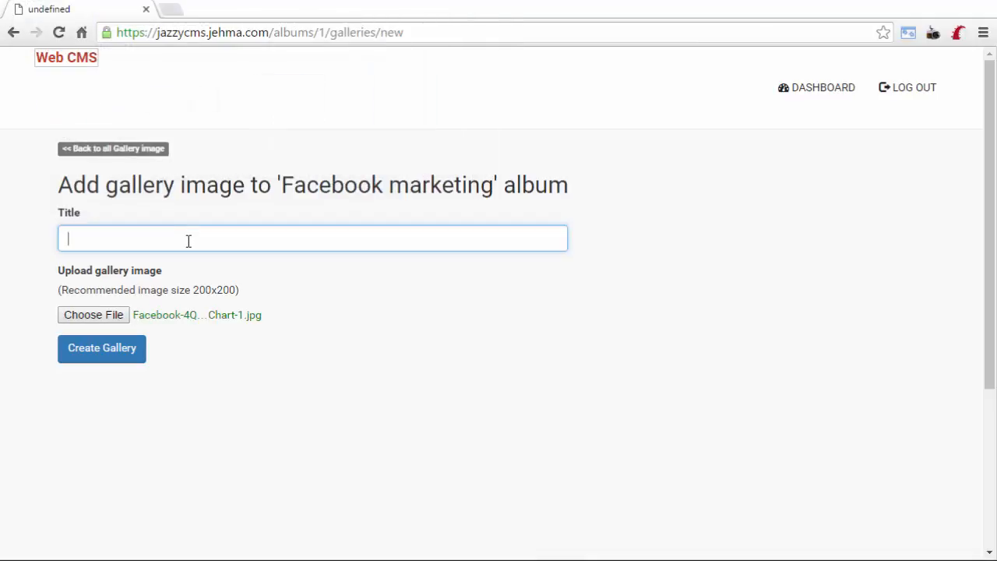
text(2014 - daily active user)
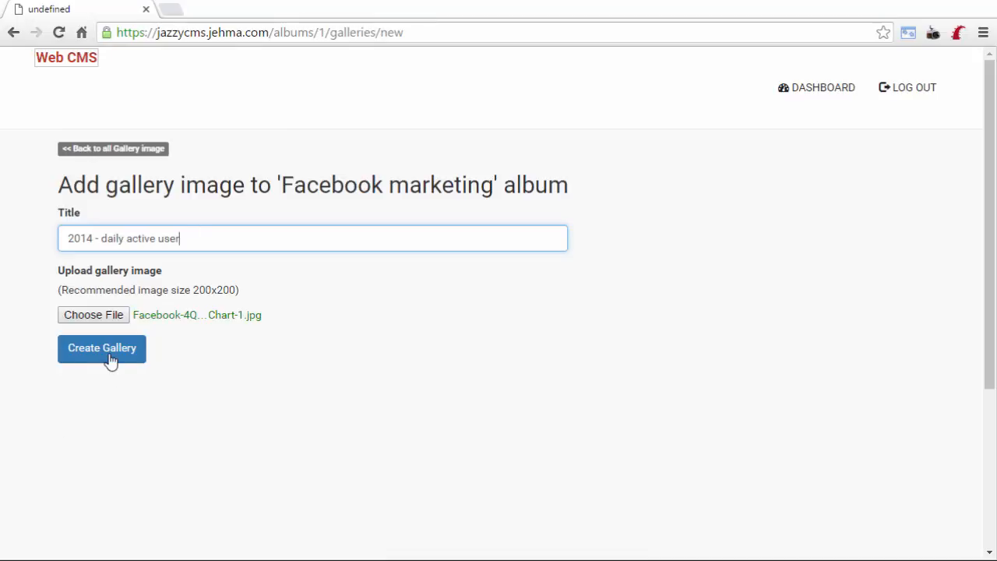
text(s)
key(Return)
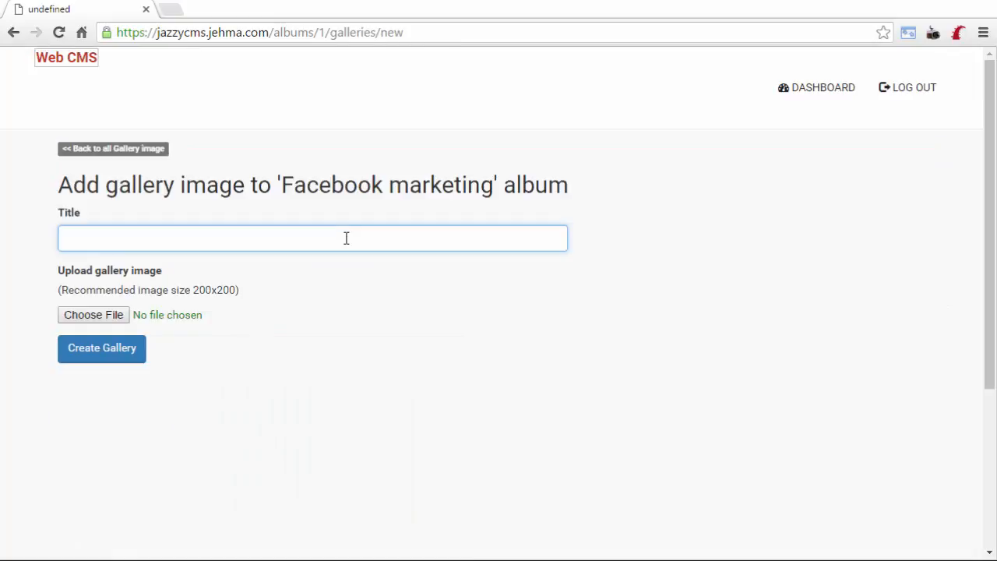
Add the blue digital marketing stats image titled '2/3 consumers use fb' to the album.
text(2/3 consumers use f)
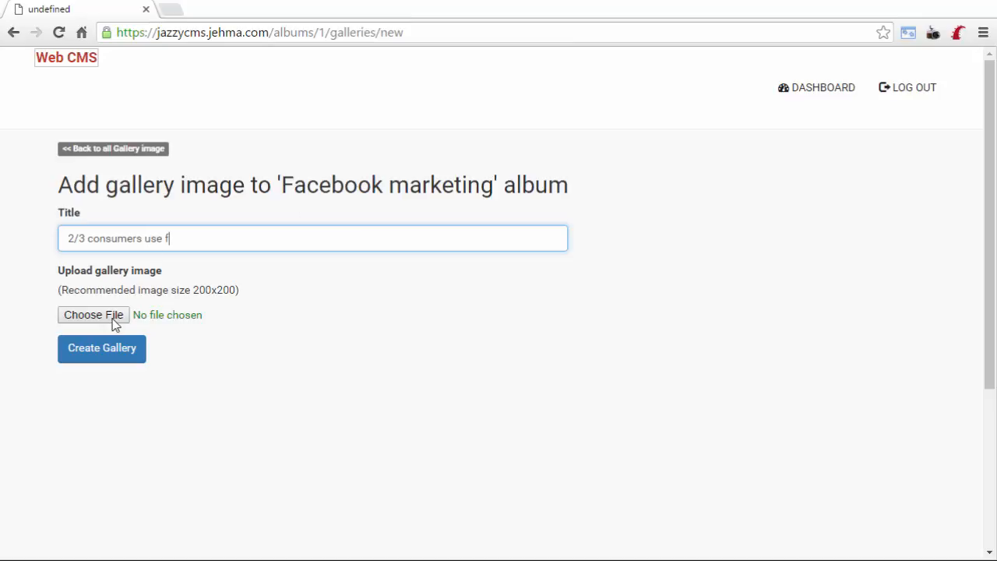
text(b)
click(114, 318)
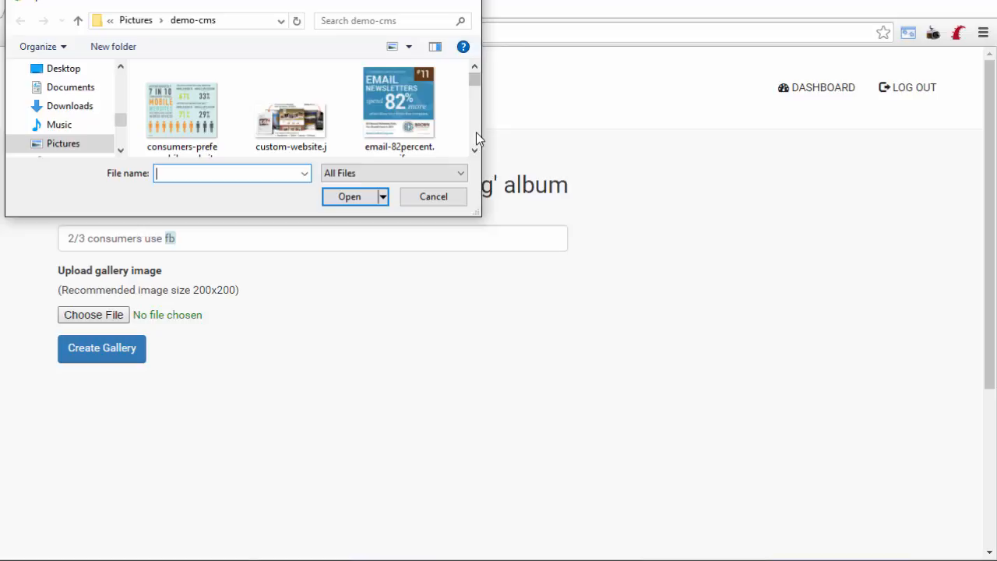
scroll(477, 133, down, 2)
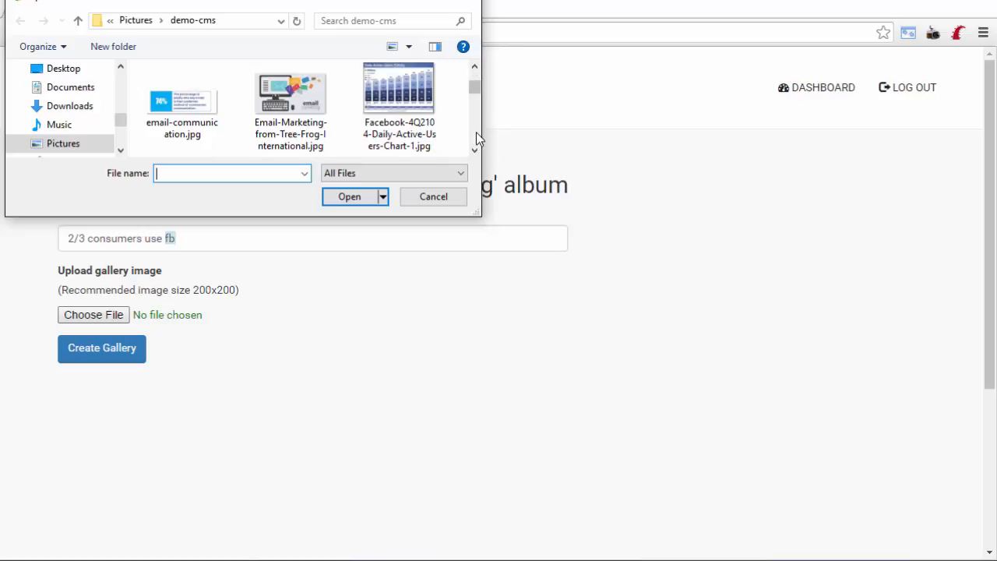
scroll(476, 131, down, 2)
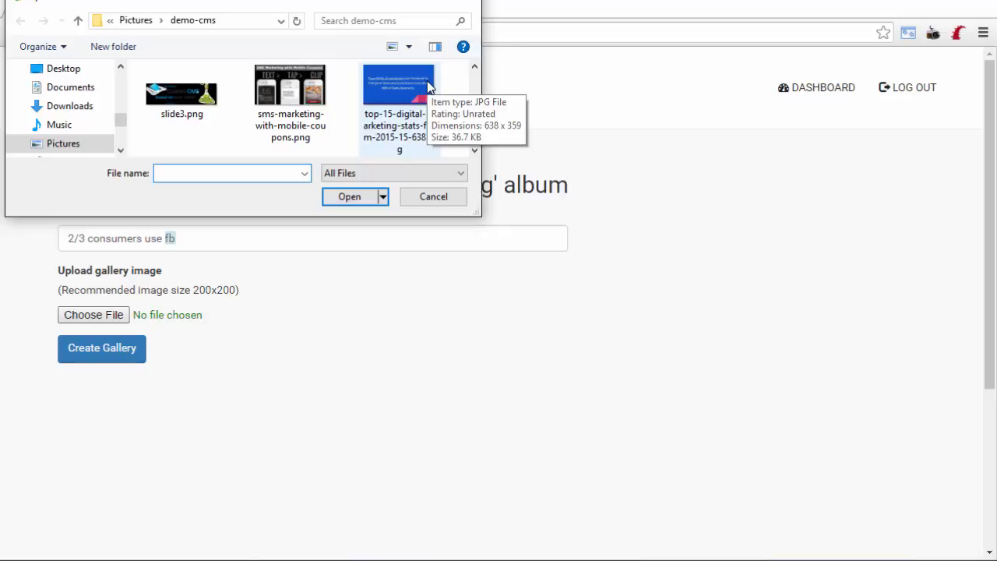
double_click(427, 87)
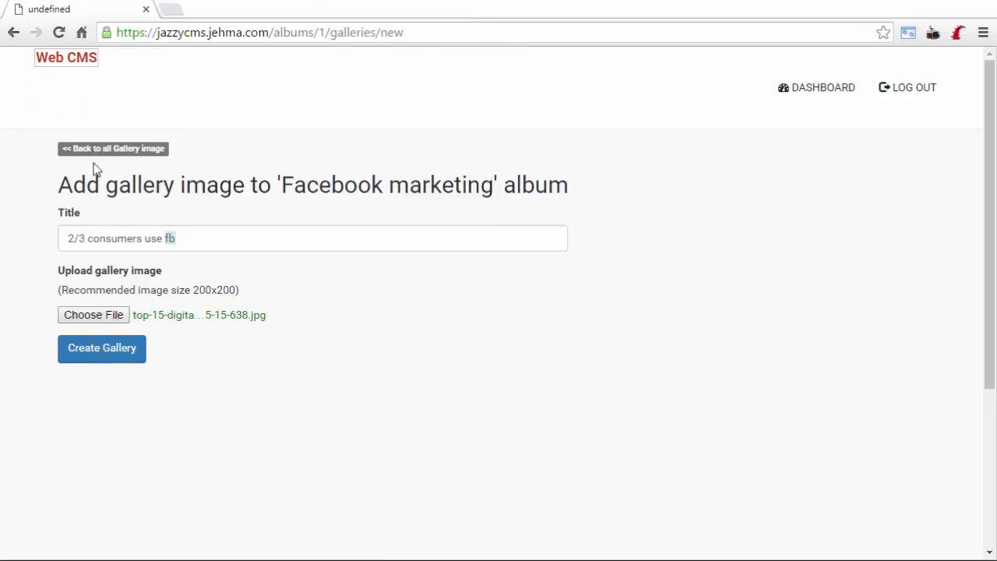
key(Tab)
key(Return)
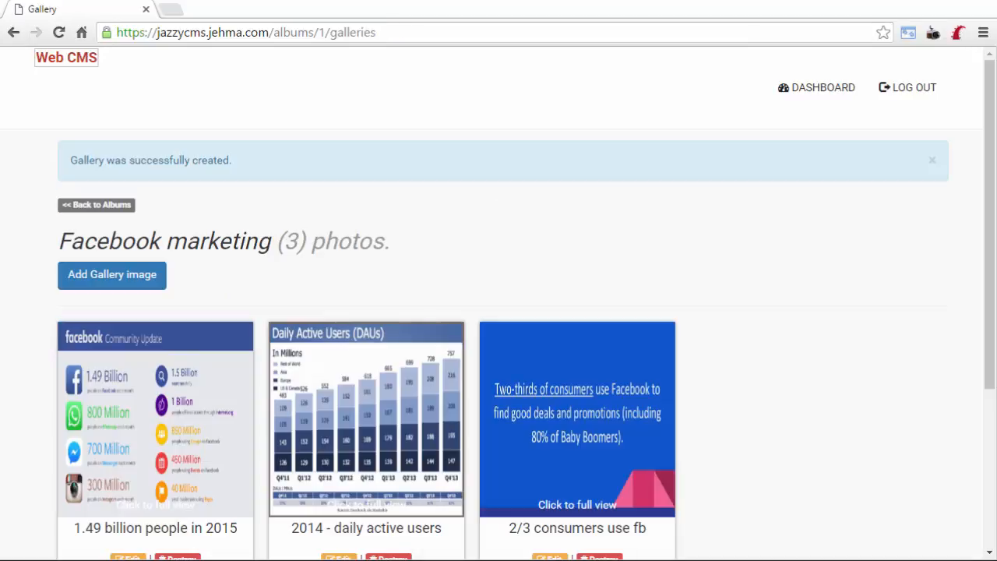
Add gen-y.jpg to the album titled 'Gen y - 2hrs a day on smartphone'.
click(107, 282)
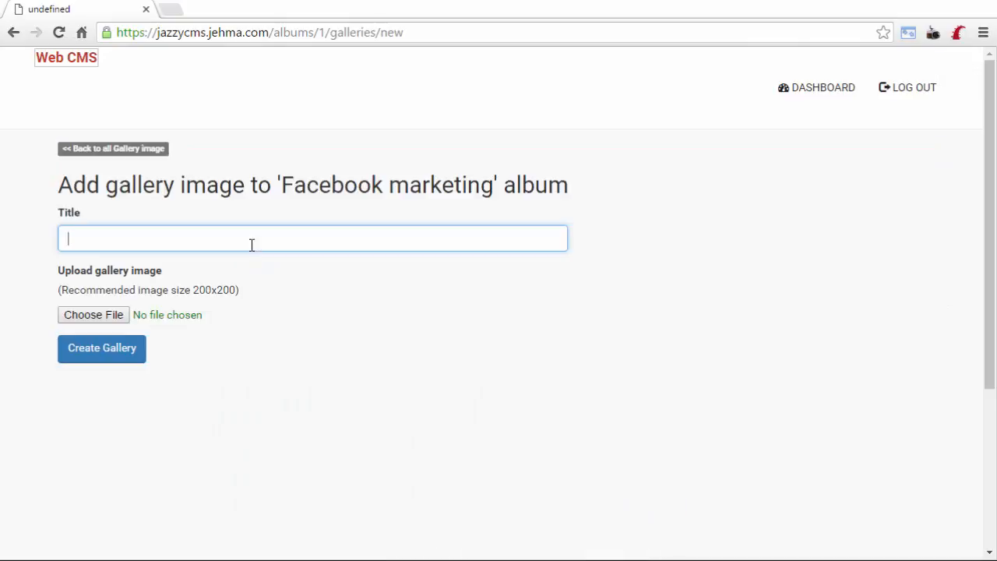
text(Gen y - 2hrs a day on s)
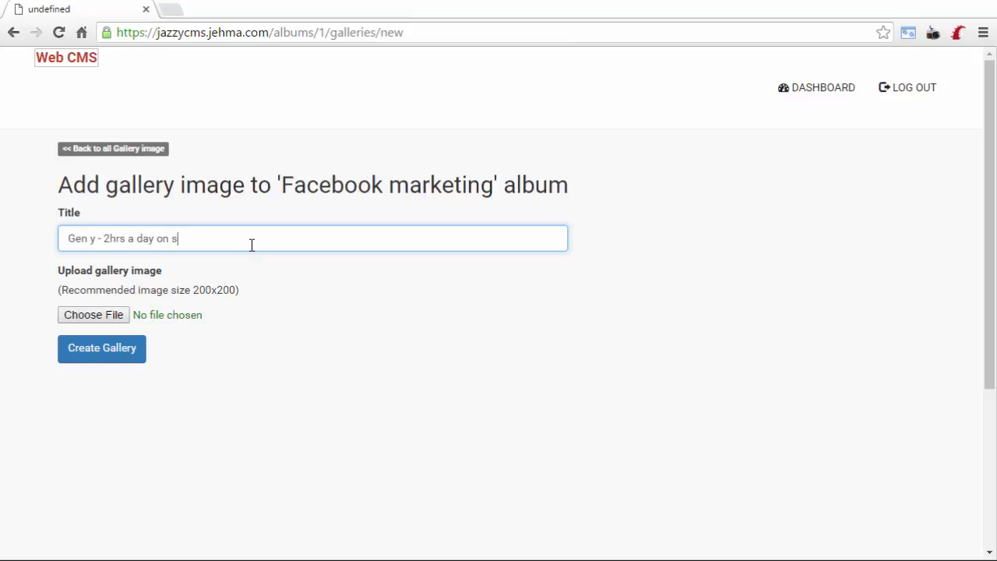
text(martphone)
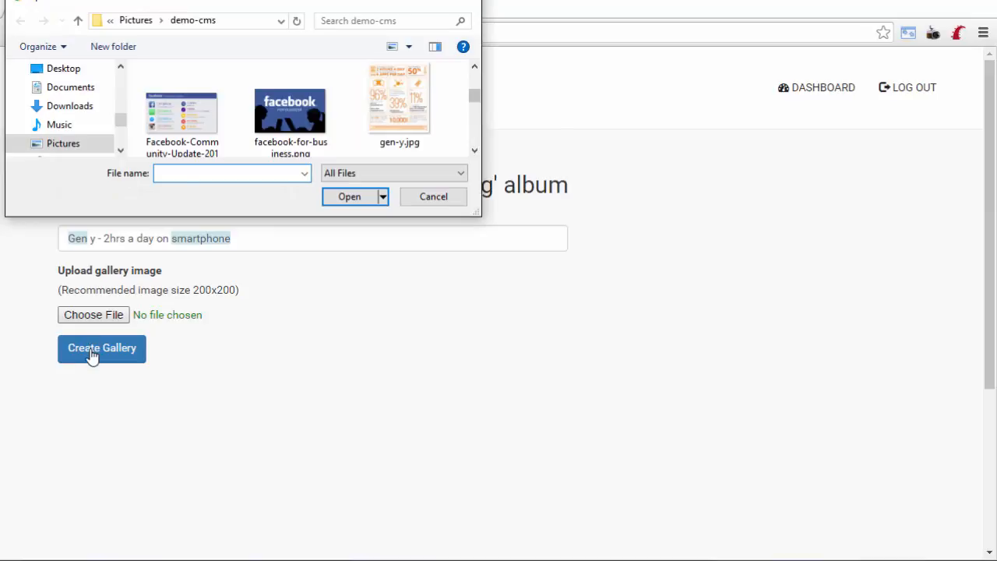
click(101, 347)
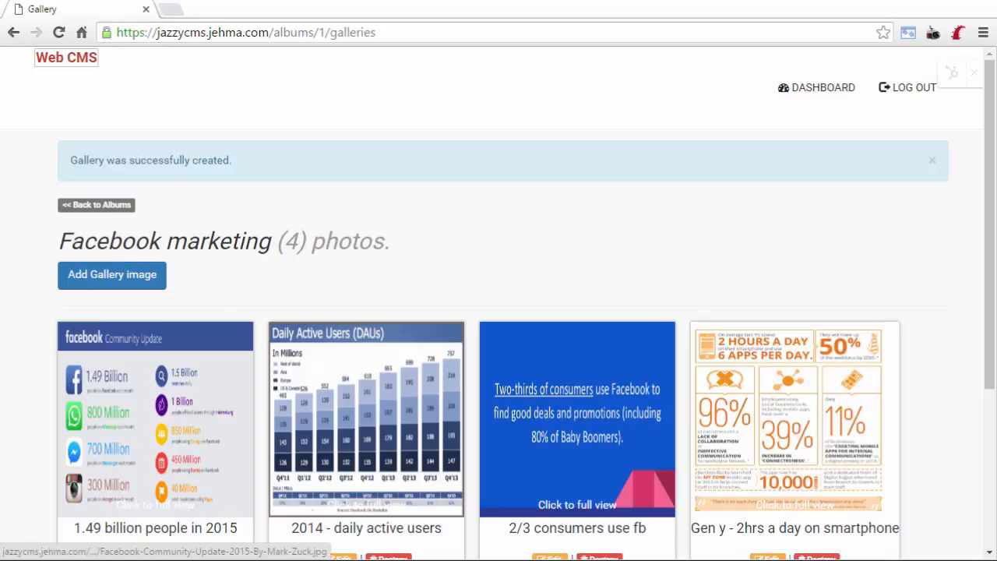
click(97, 205)
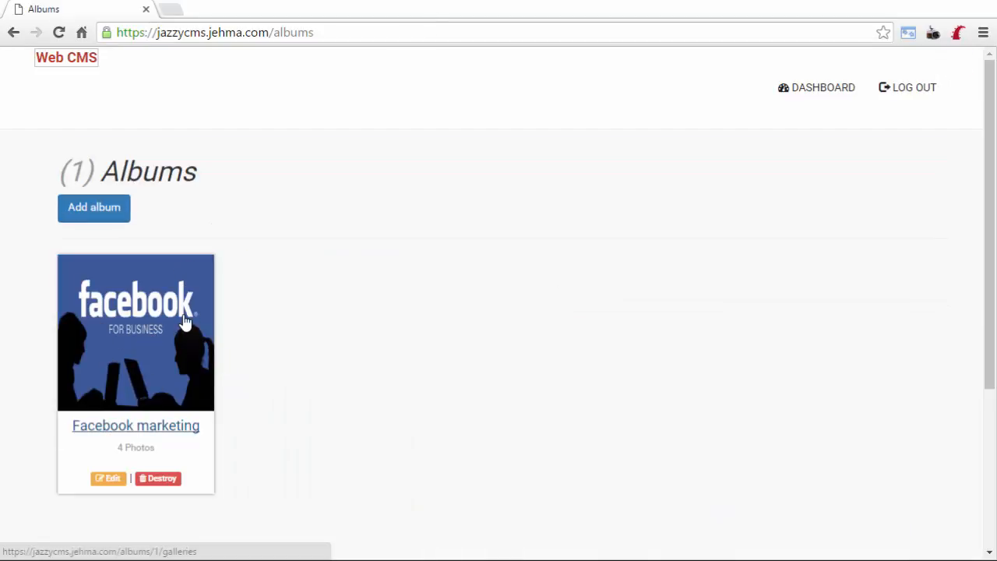
click(158, 371)
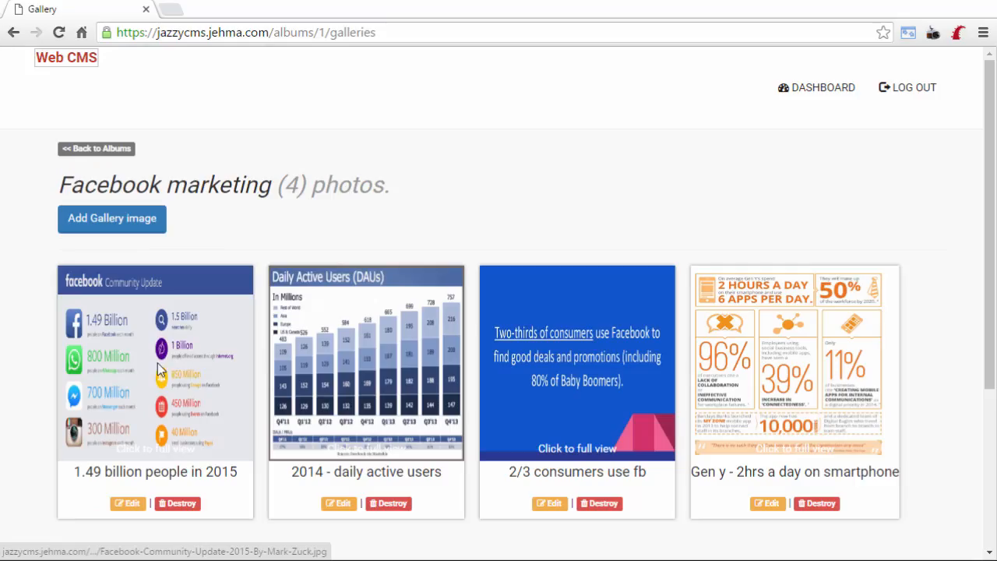
click(161, 371)
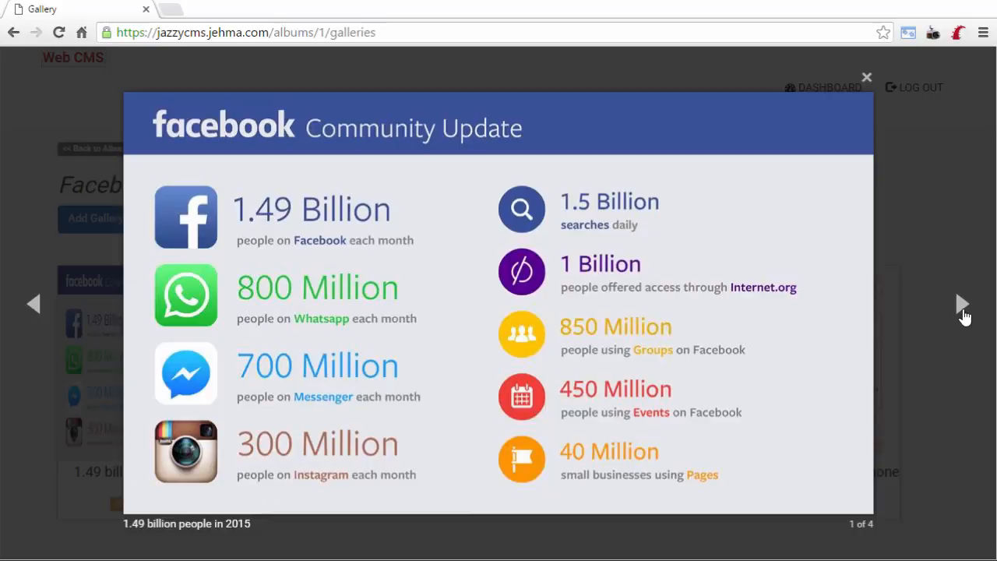
click(962, 306)
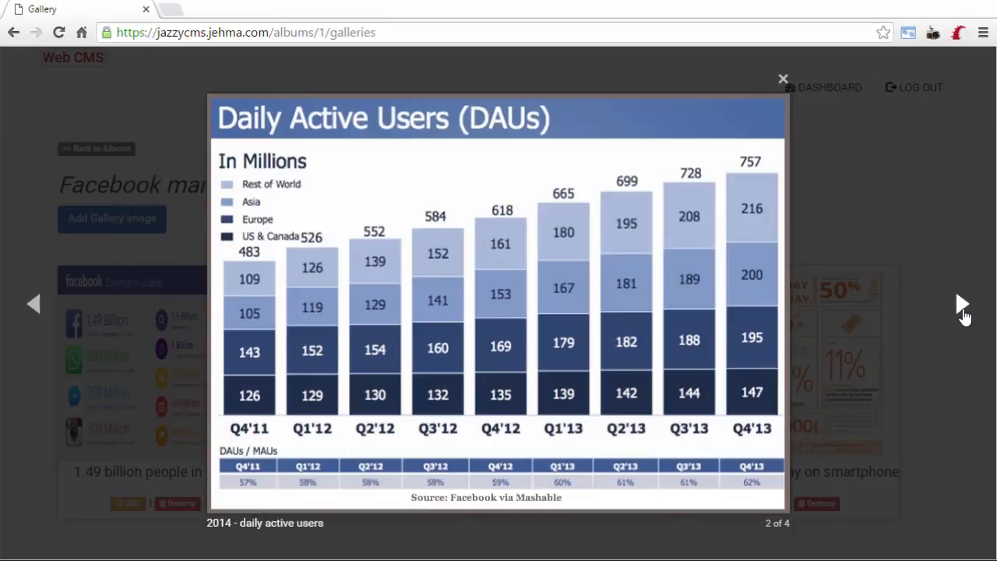
double_click(963, 306)
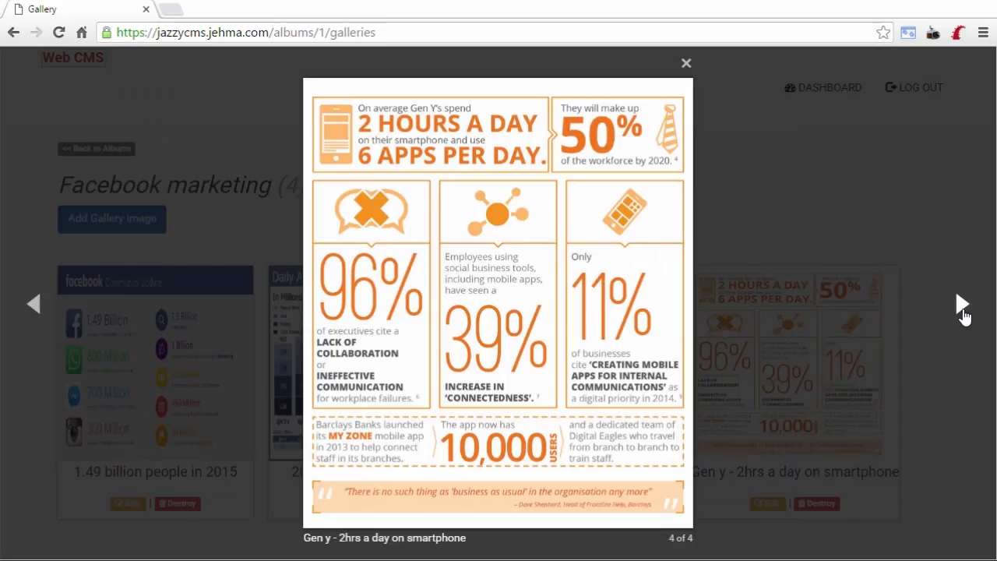
click(963, 306)
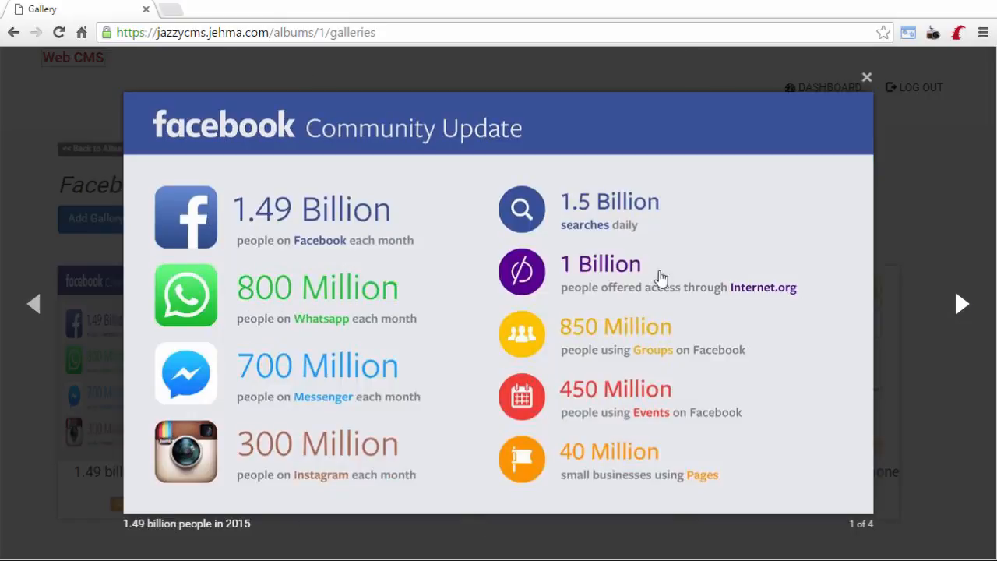
key(Right)
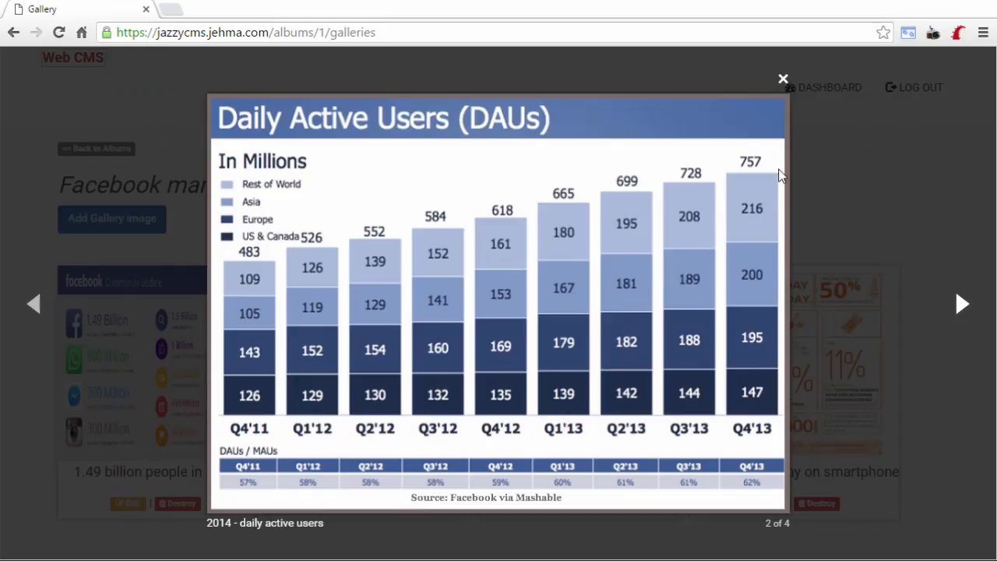
click(783, 79)
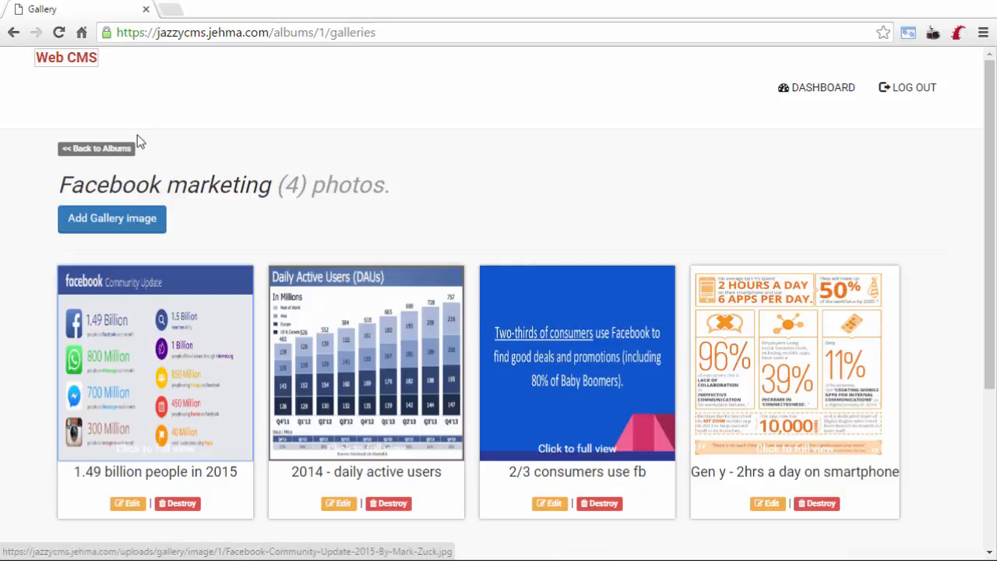
In the dashboard site settings, change the site name to 'Jazzy CMS'.
click(821, 91)
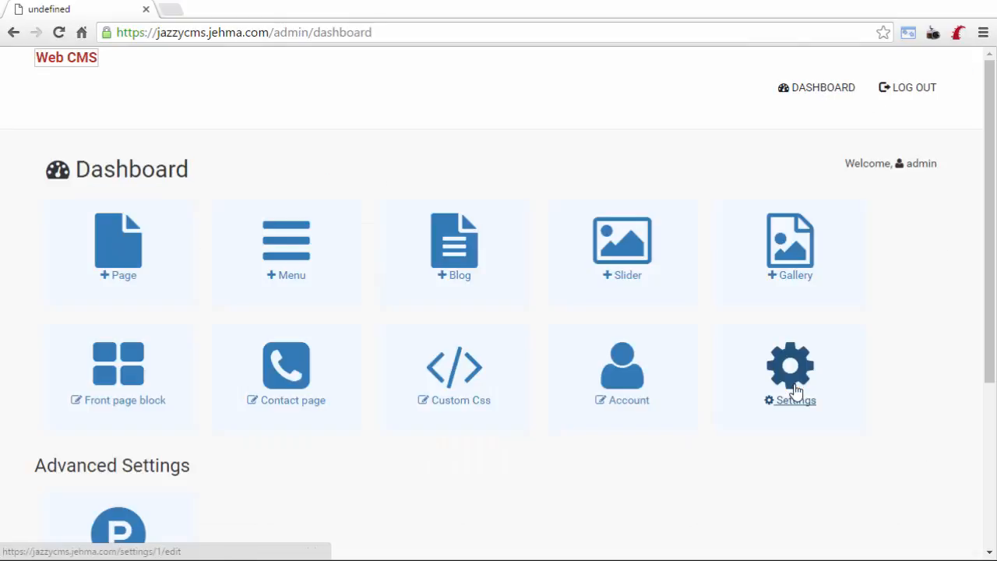
click(795, 391)
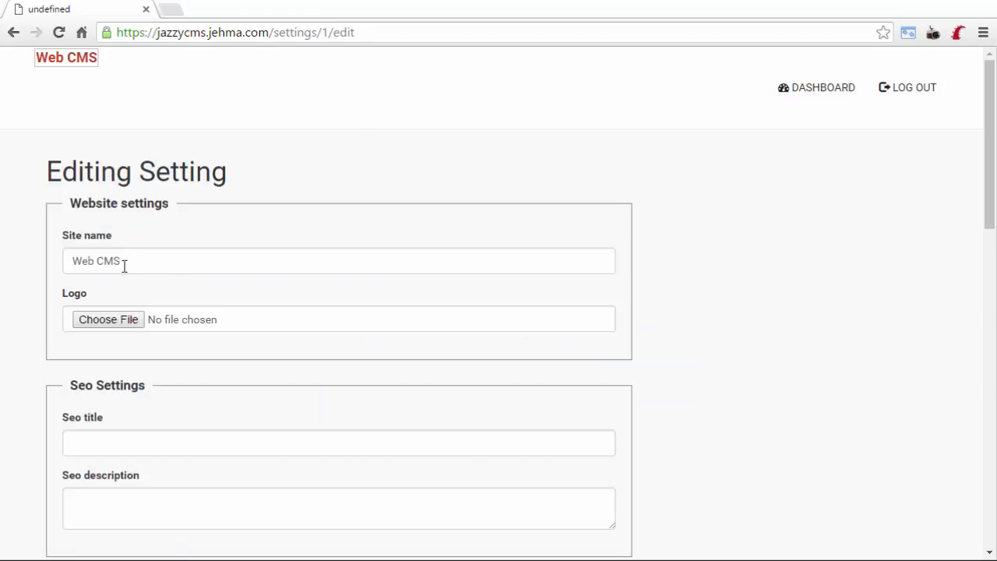
key(Tab)
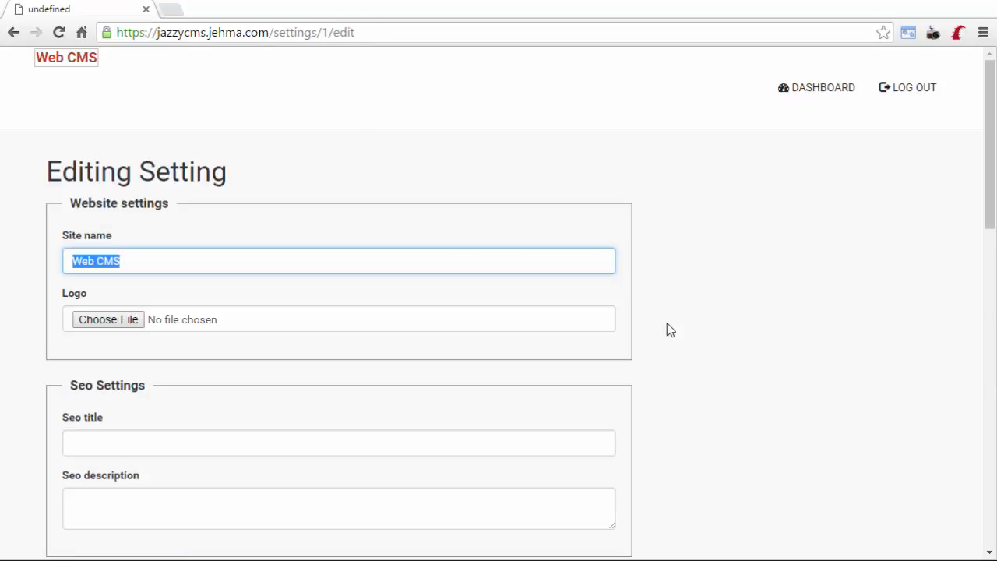
text(J)
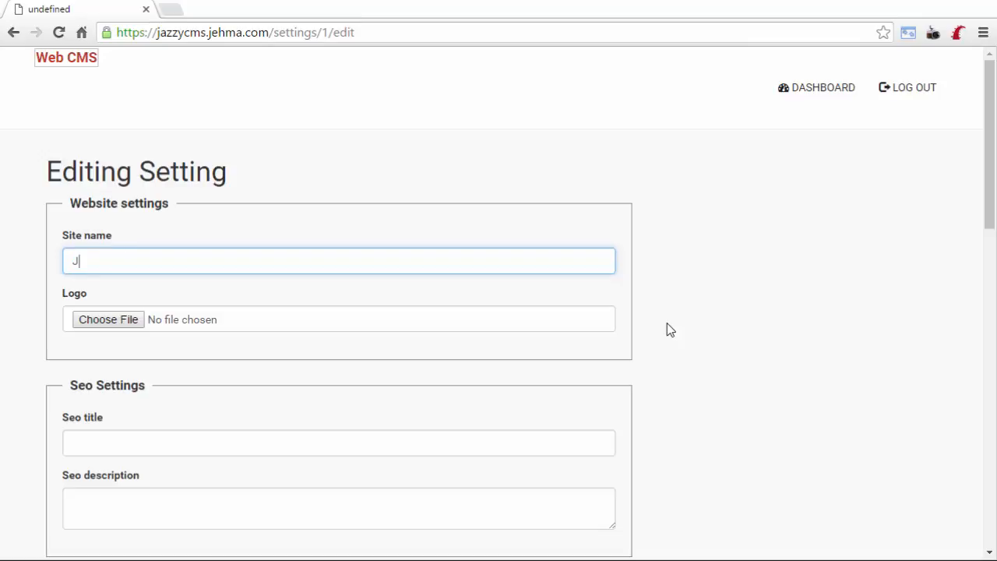
text(azzy CMS)
click(476, 132)
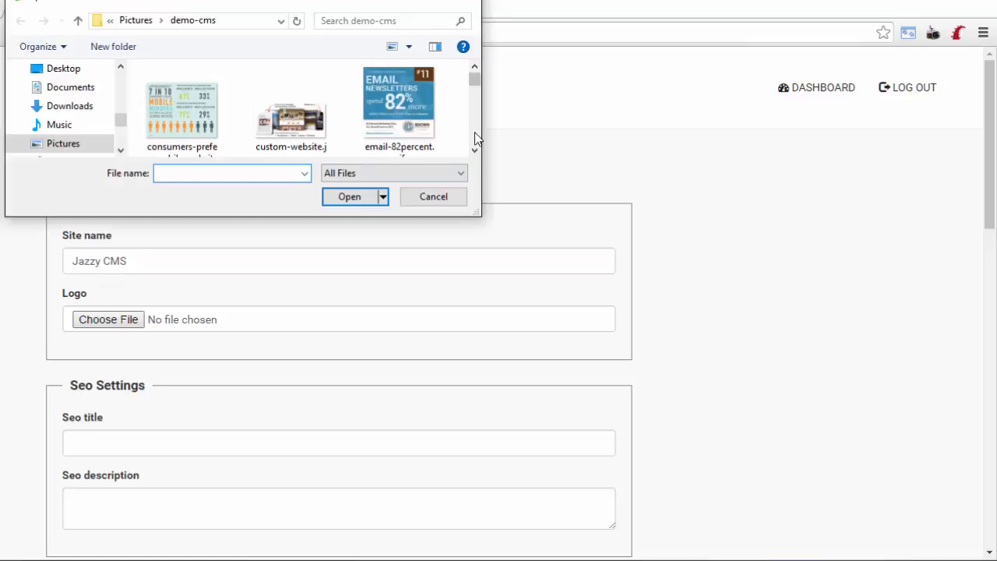
scroll(477, 137, down, 1)
scroll(477, 138, down, 2)
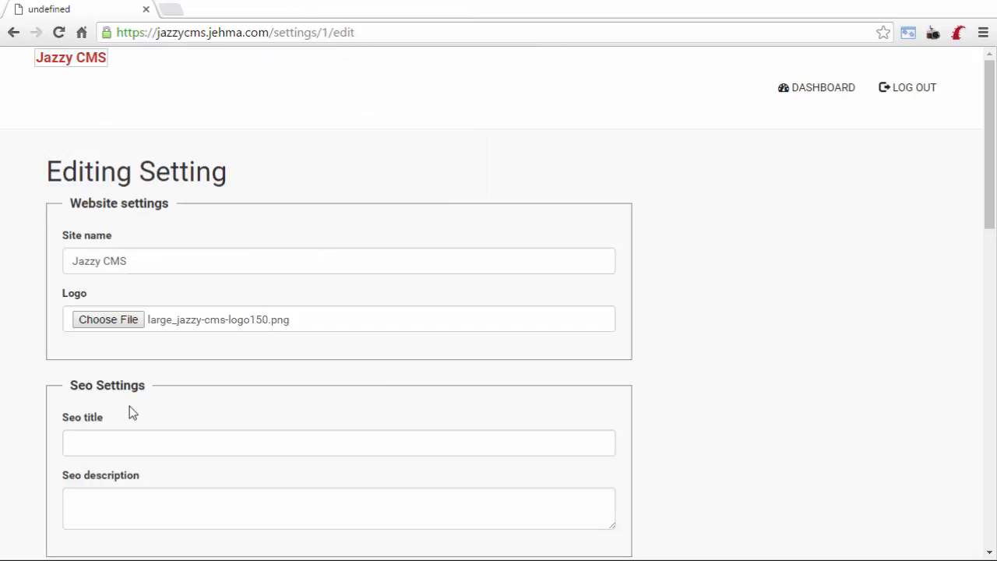
scroll(112, 521, down, 5)
scroll(131, 326, down, 6)
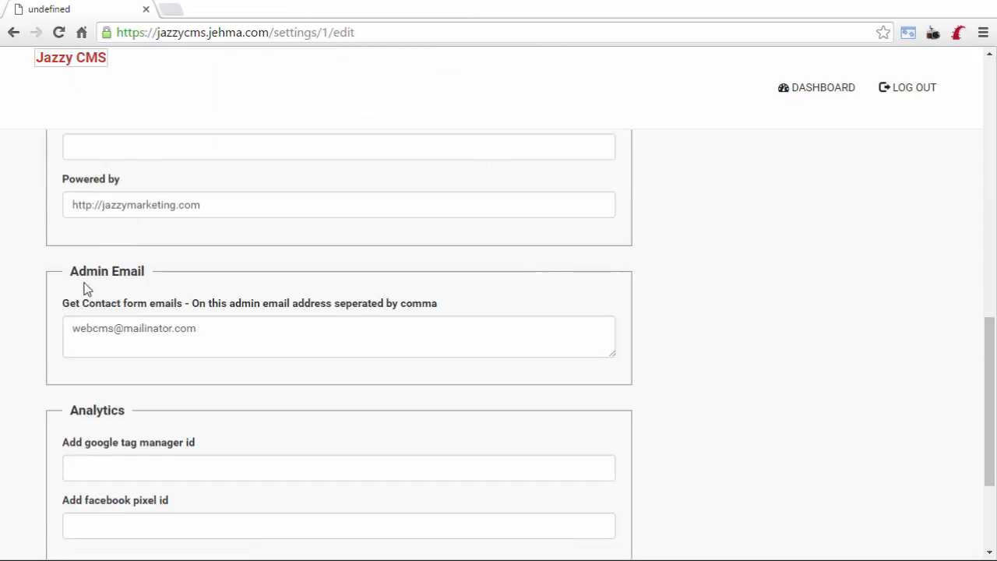
scroll(80, 423, down, 3)
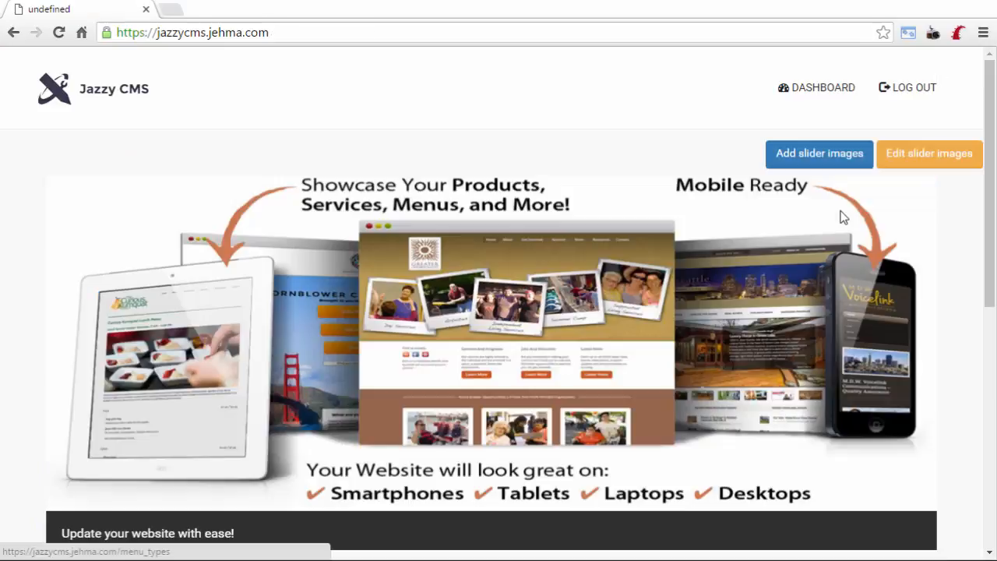
Check the homepage logo, slider and welcome text, then open the Jazzy Marketing contact page.
scroll(843, 216, down, 6)
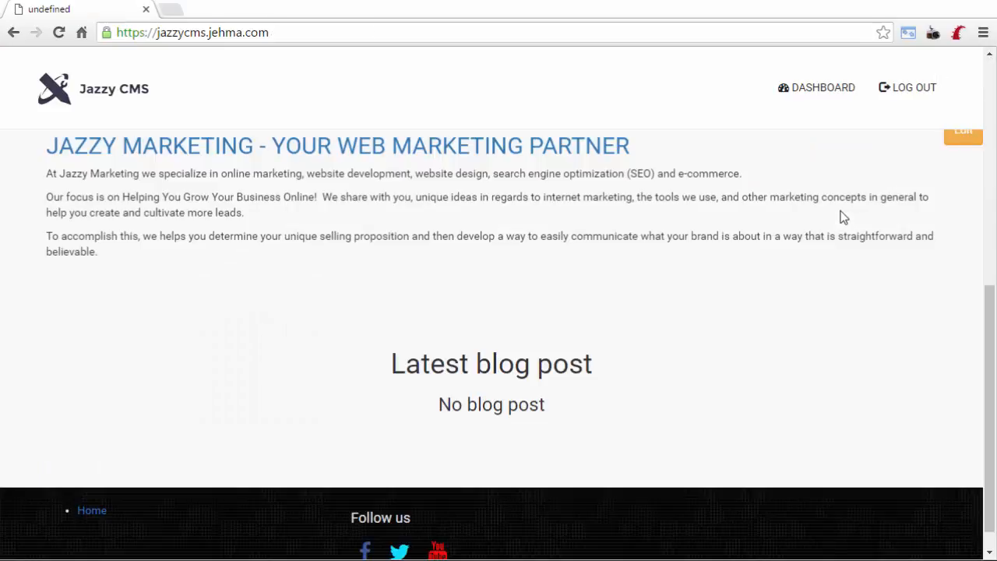
scroll(844, 216, up, 6)
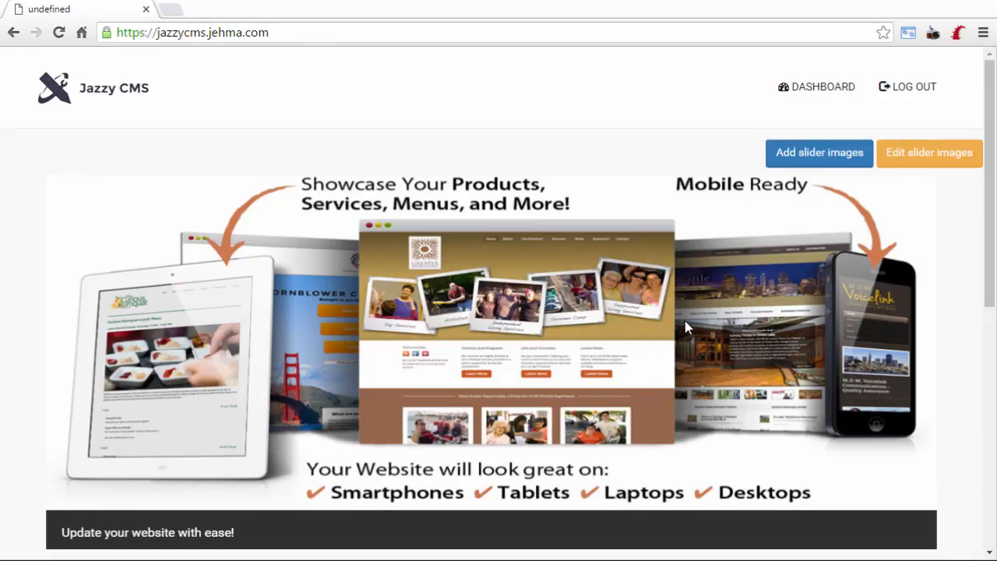
scroll(685, 320, down, 2)
scroll(775, 296, down, 5)
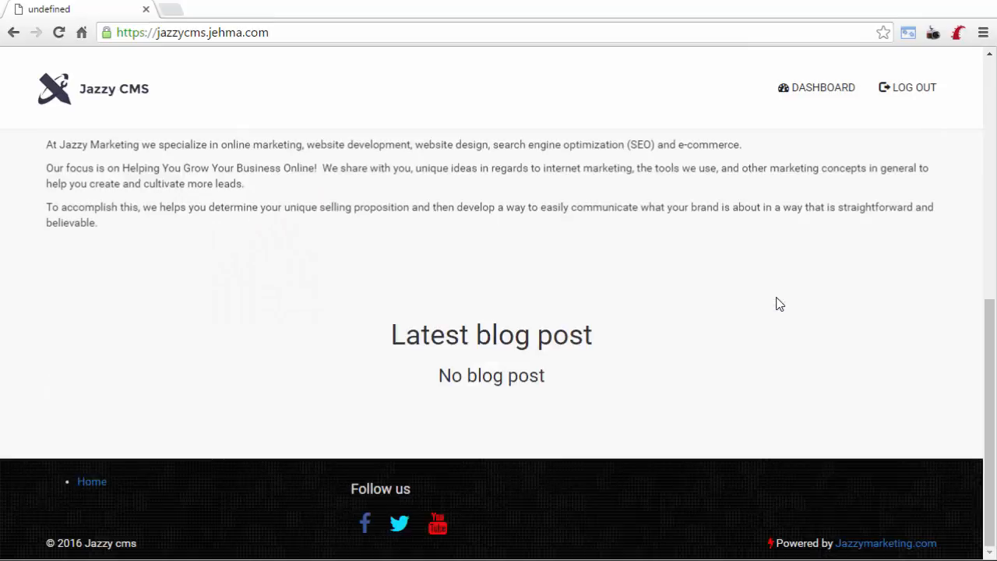
scroll(459, 268, up, 3)
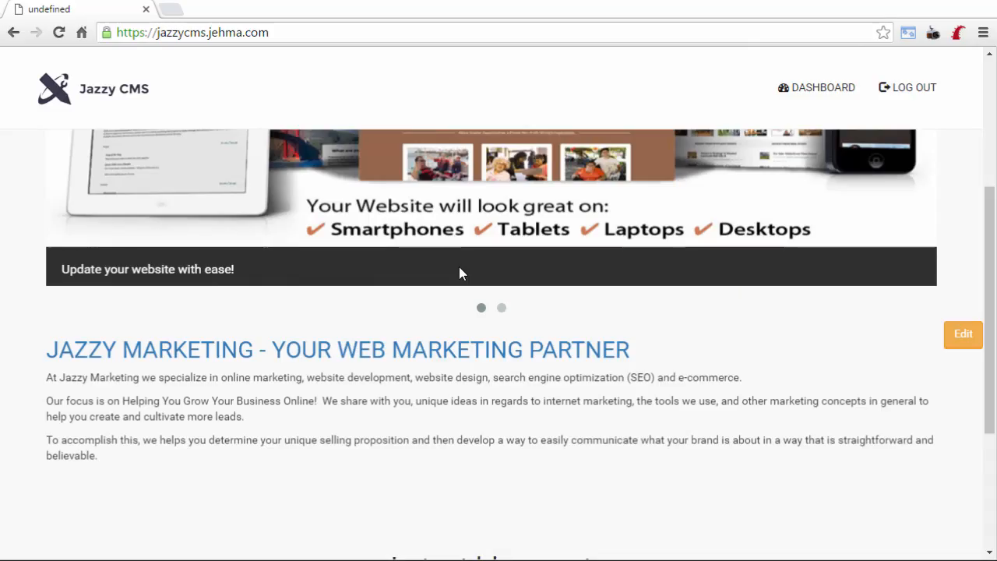
scroll(479, 246, up, 4)
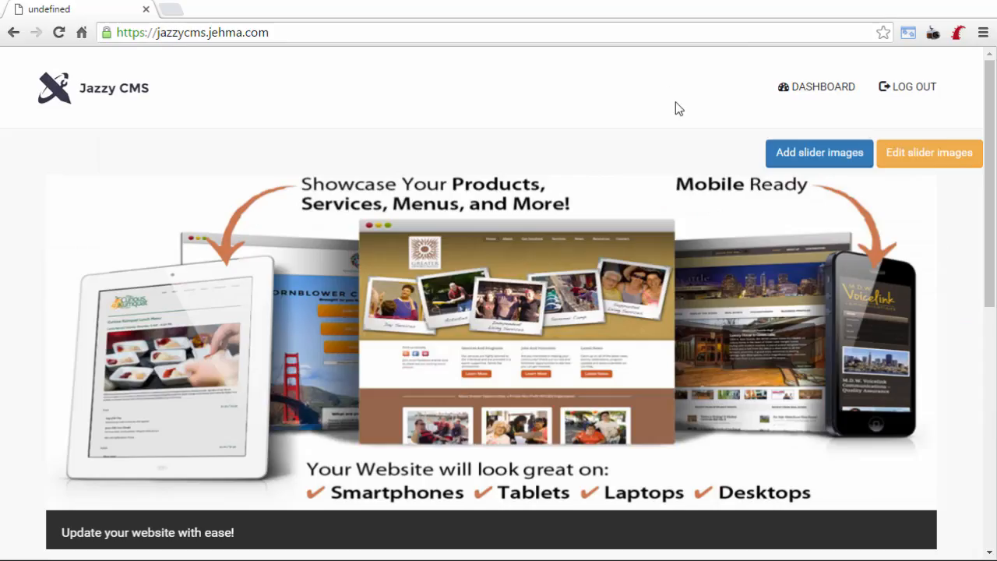
click(815, 95)
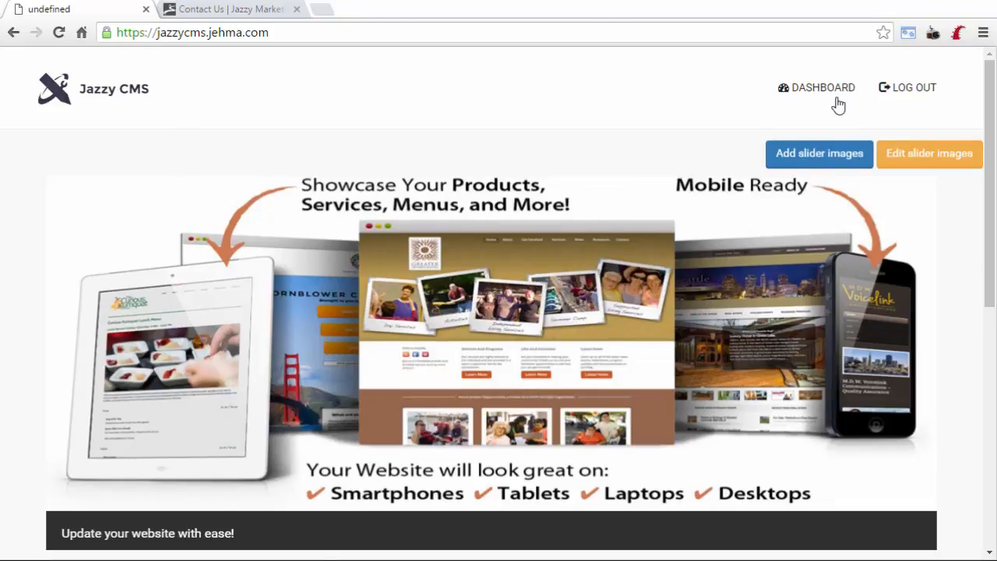
Go back to the admin dashboard, then switch to the Jazzy Marketing Contact Us tab.
click(817, 88)
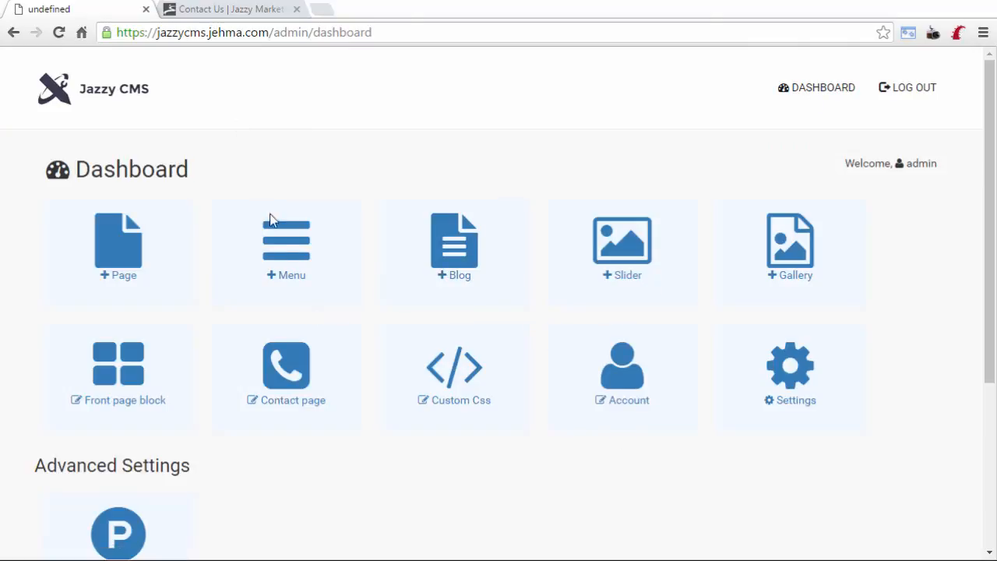
key(ctrl+Tab)
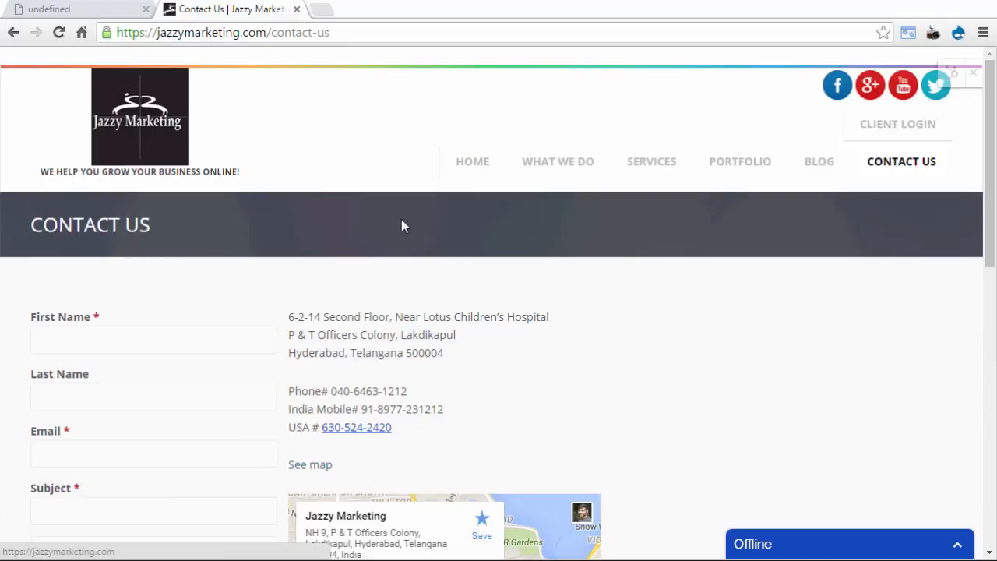